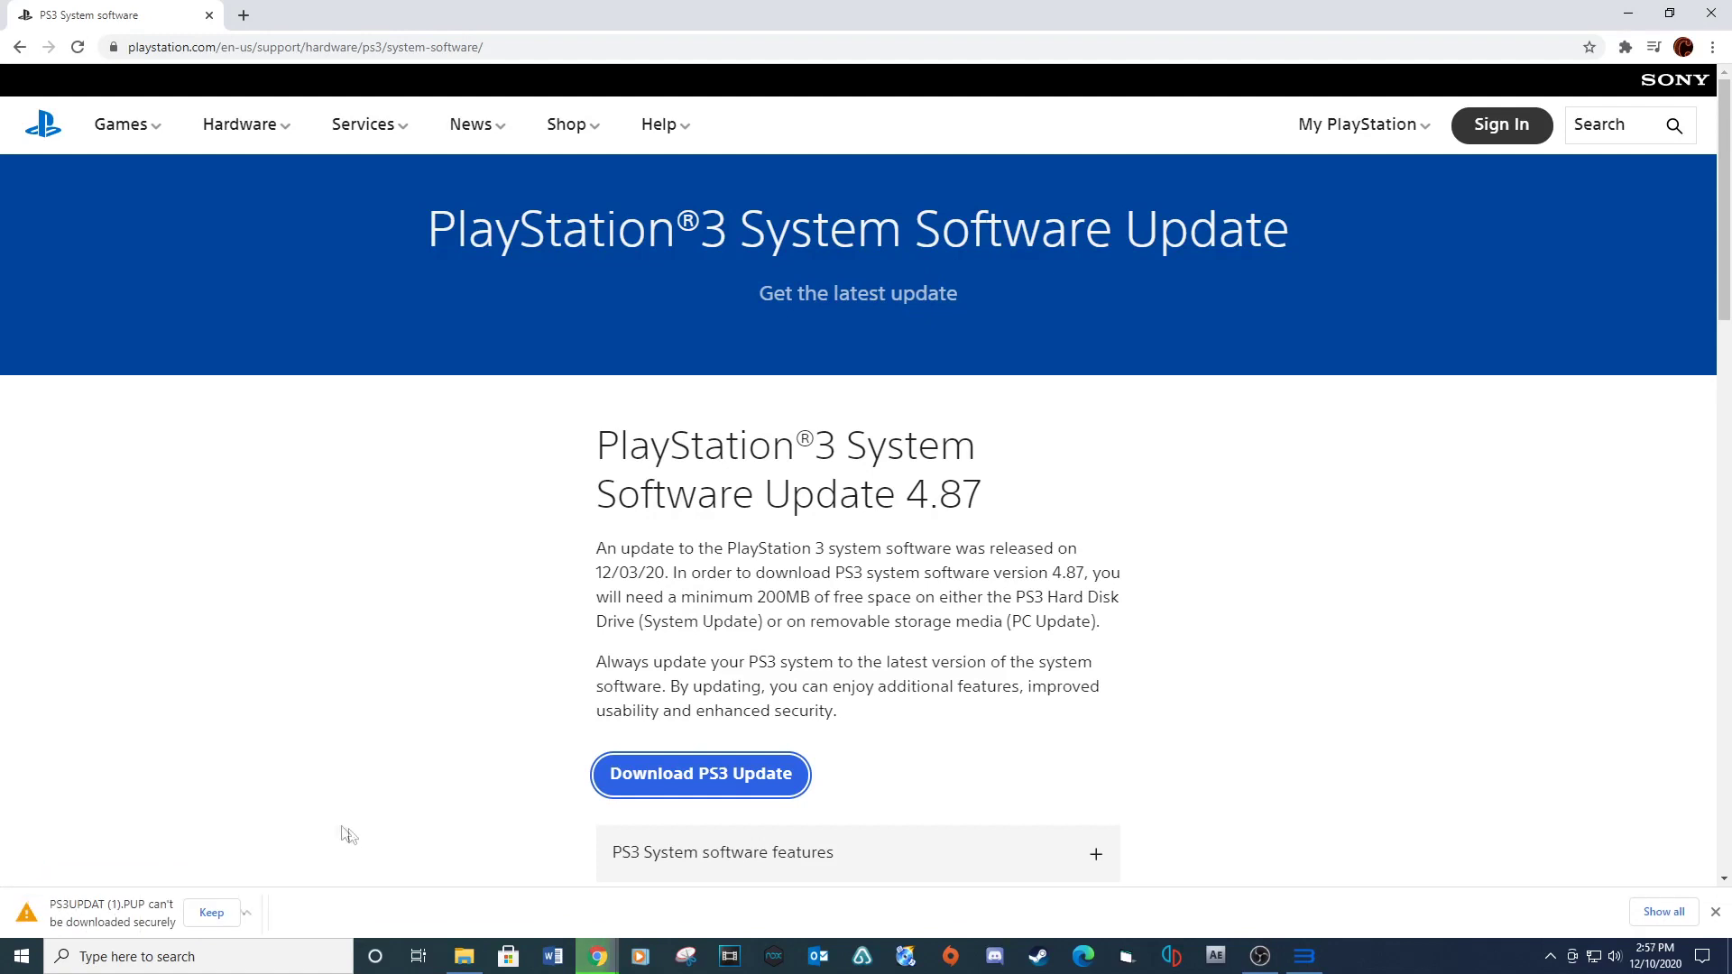
# Keep the PS3UPDAT download and install it as the PS3 firmware in RPCS3, dismissing the success notice permanently
pyautogui.click(204, 913)
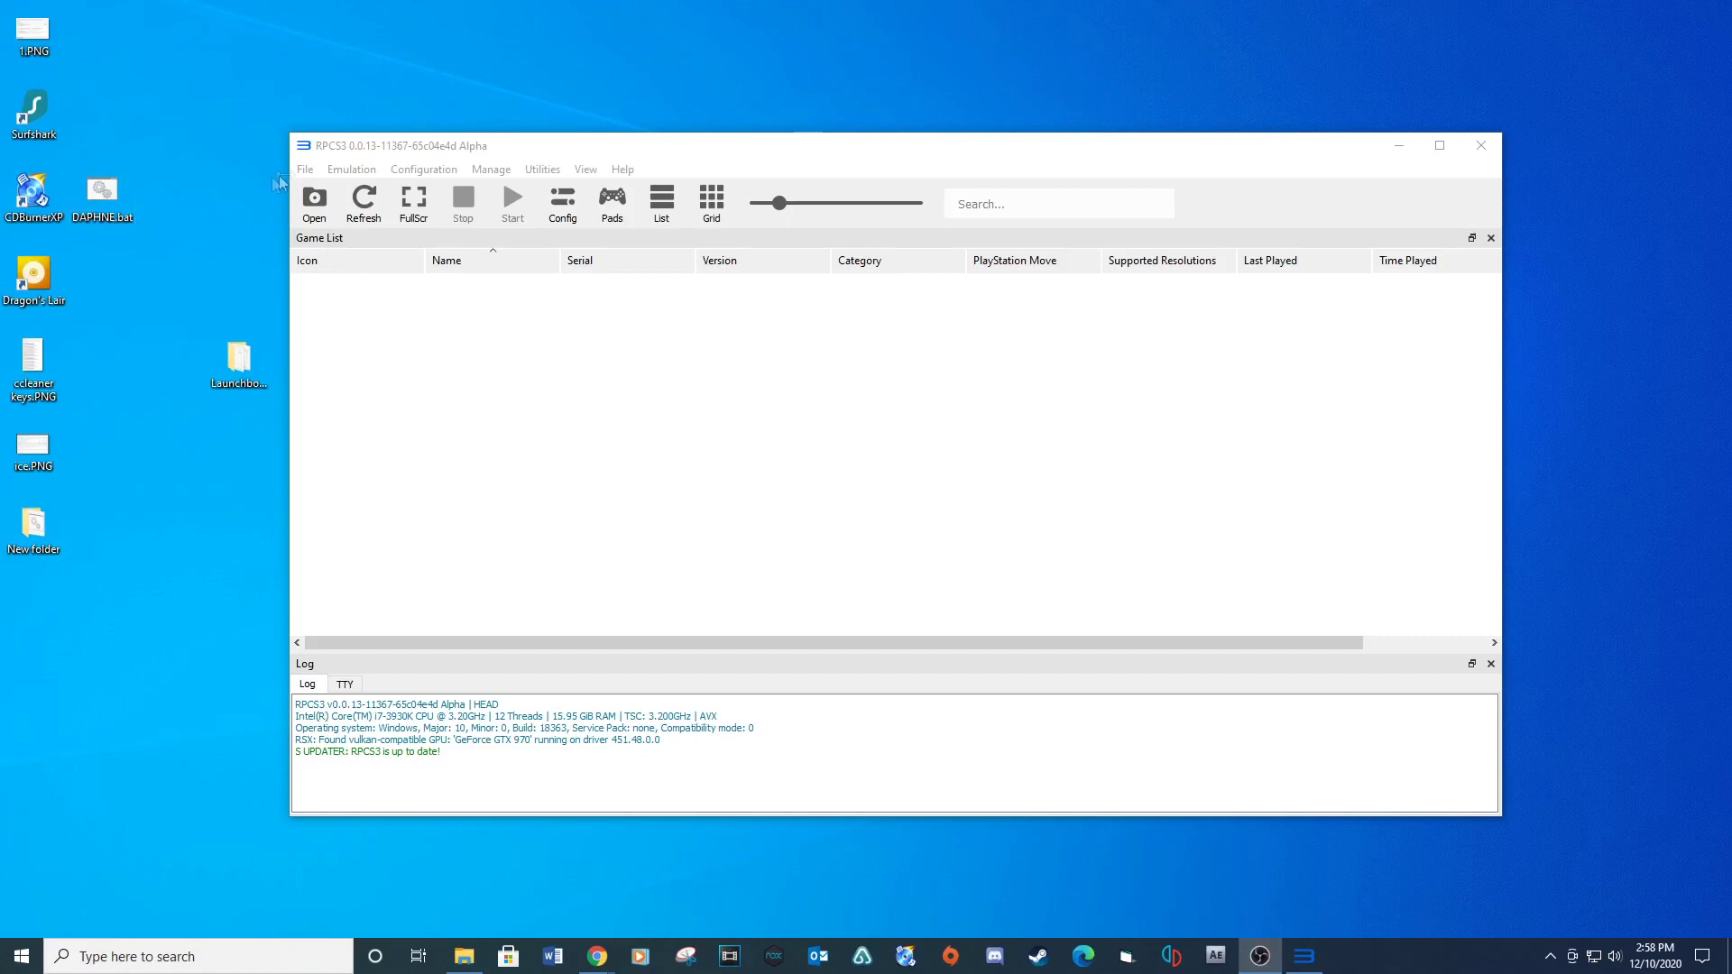
pyautogui.click(304, 170)
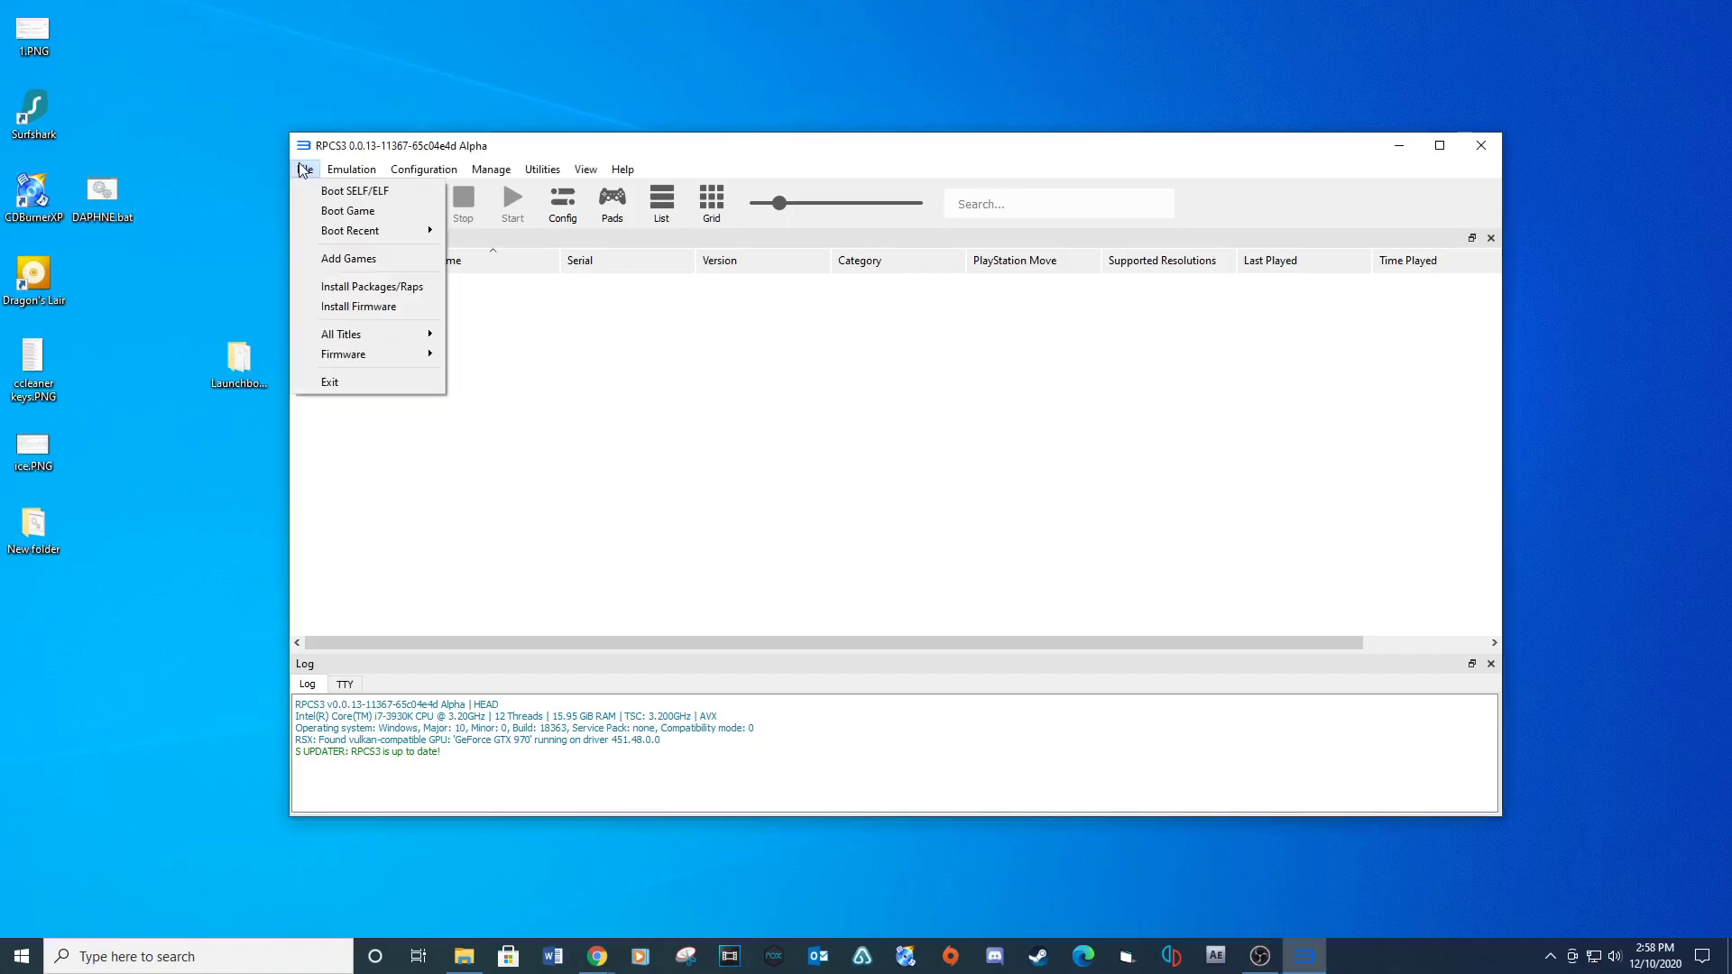
pyautogui.click(341, 306)
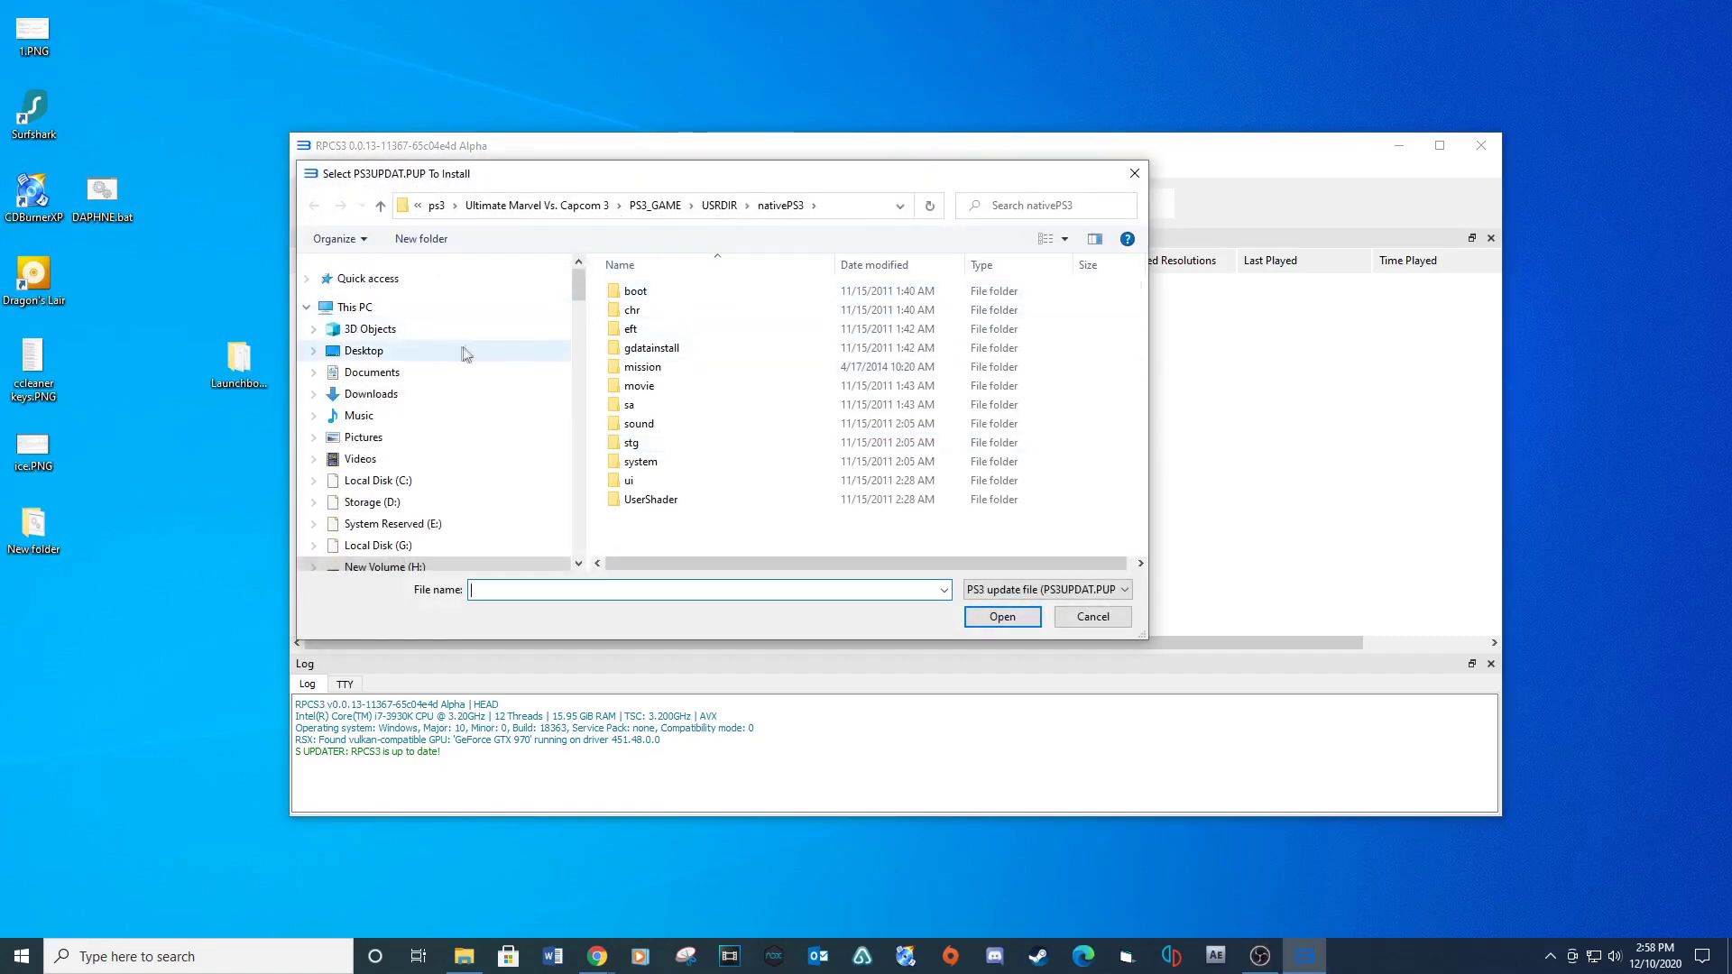
pyautogui.click(476, 391)
pyautogui.click(642, 317)
pyautogui.click(1018, 621)
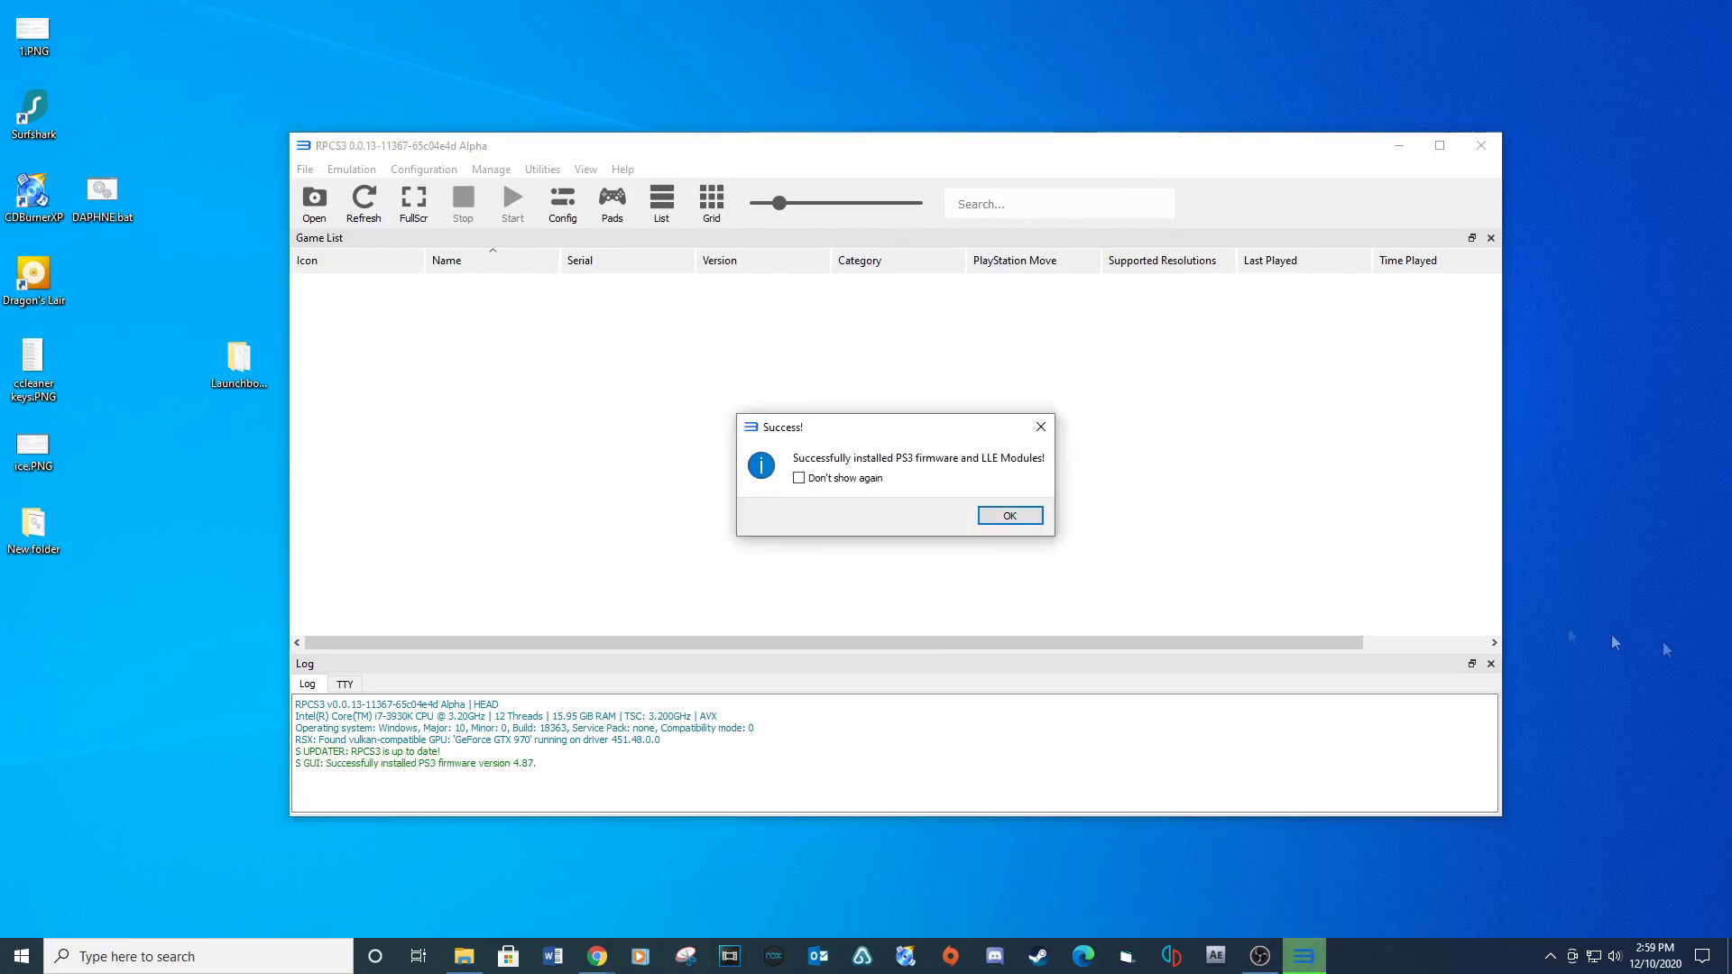
pyautogui.click(800, 479)
pyautogui.click(1007, 516)
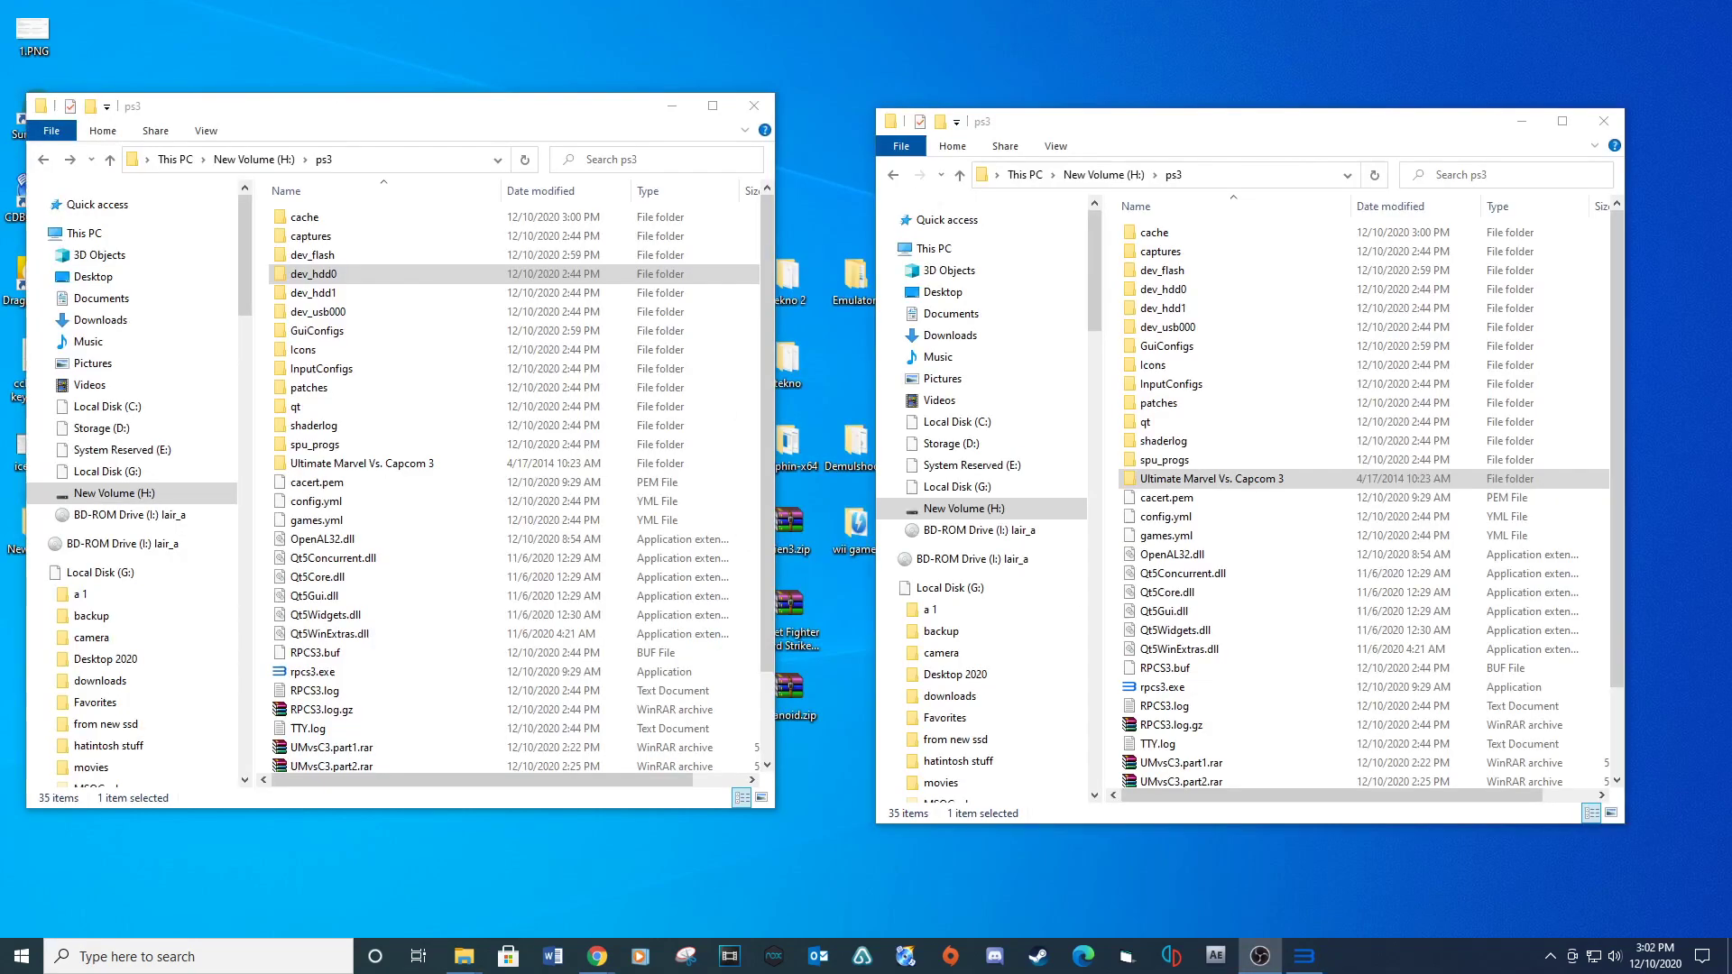
# Move the Ultimate Marvel Vs. Capcom 3 folder from the ps3 folder into ps3\dev_hdd0\disc
pyautogui.click(308, 277)
pyautogui.doubleClick(334, 276)
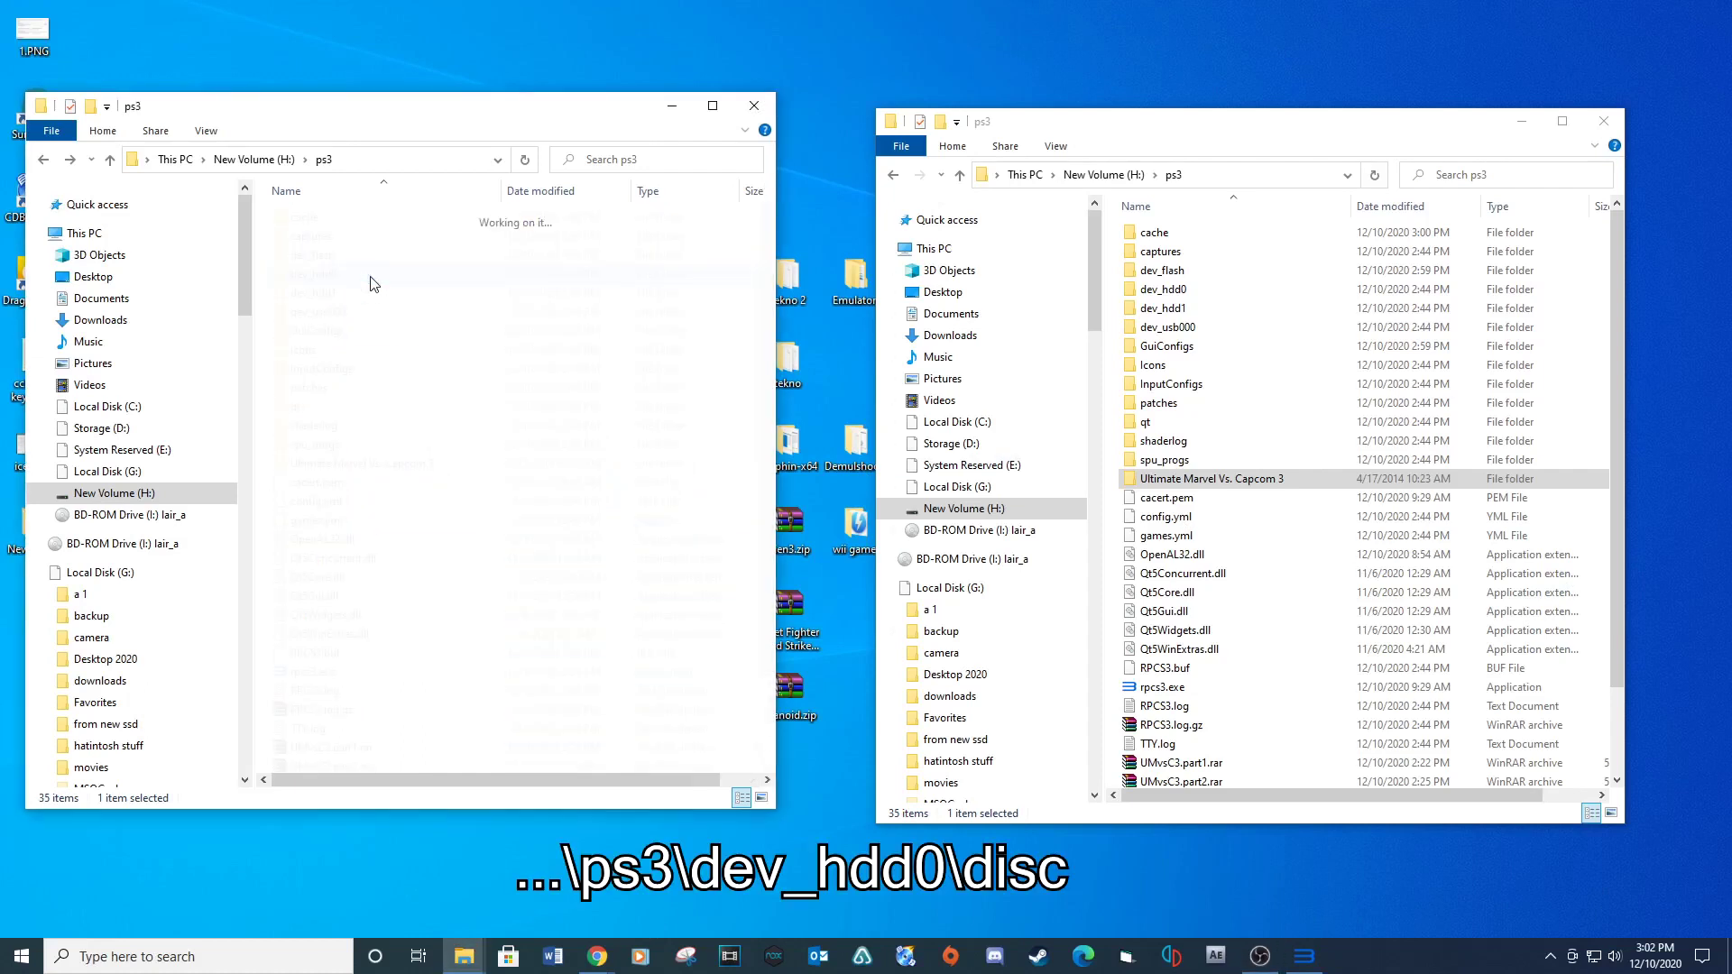
pyautogui.doubleClick(321, 224)
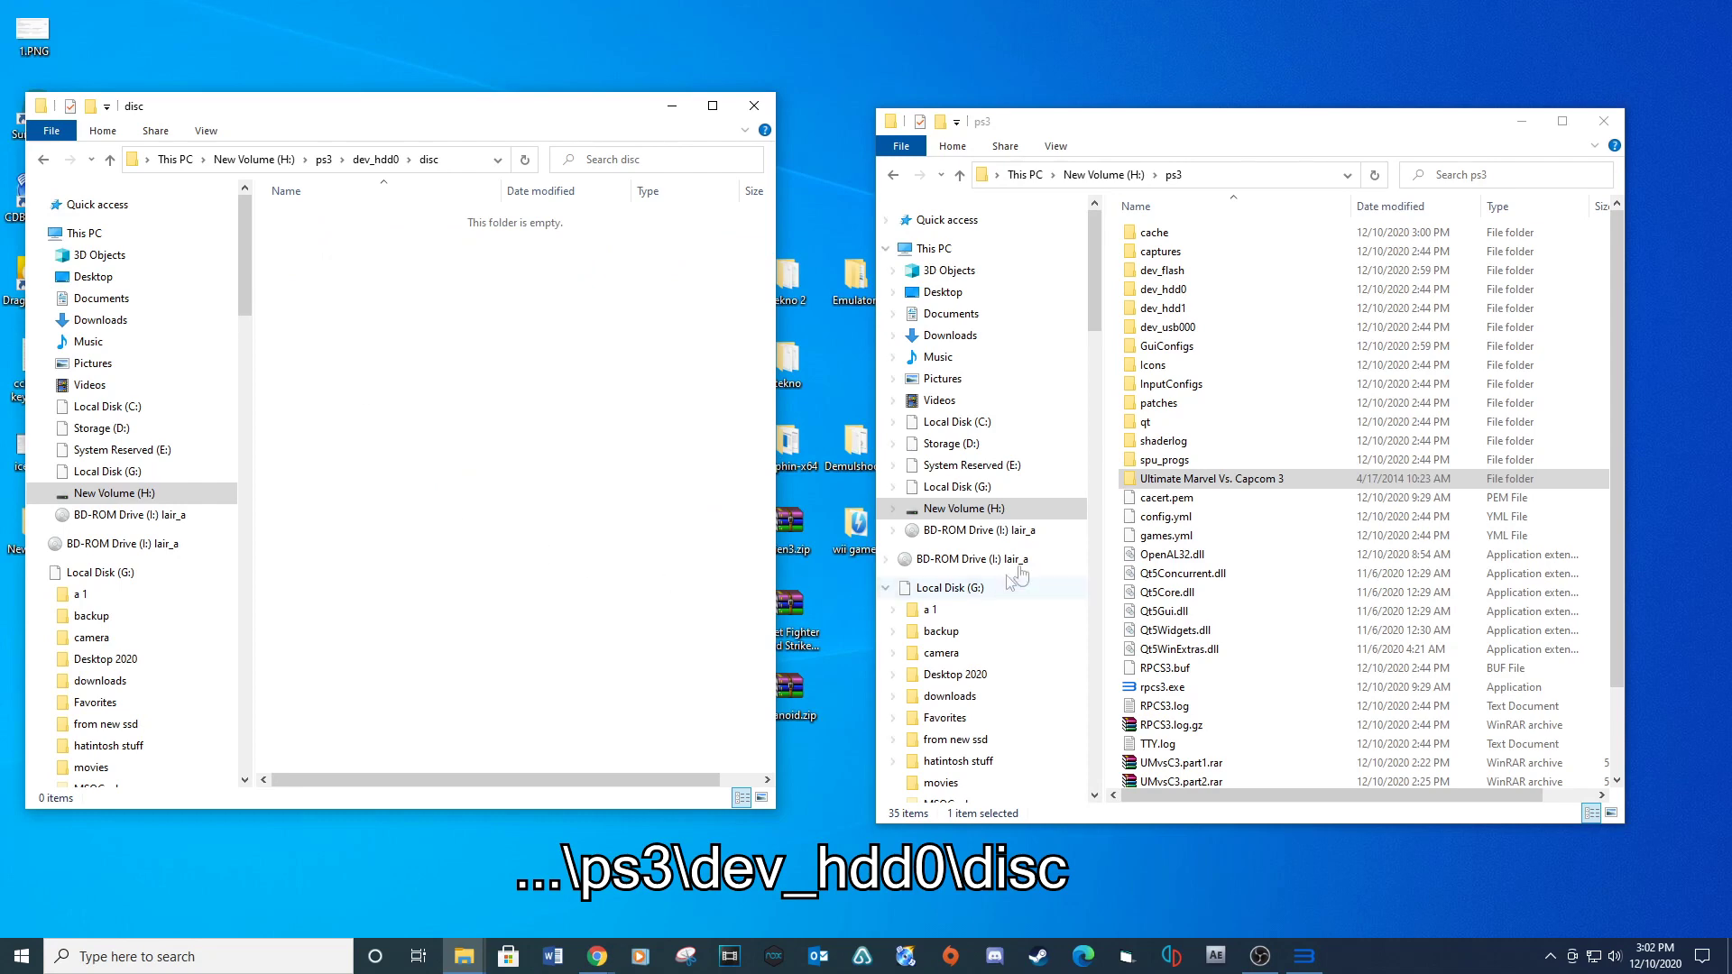
pyautogui.moveTo(1155, 484); pyautogui.dragTo(498, 555)
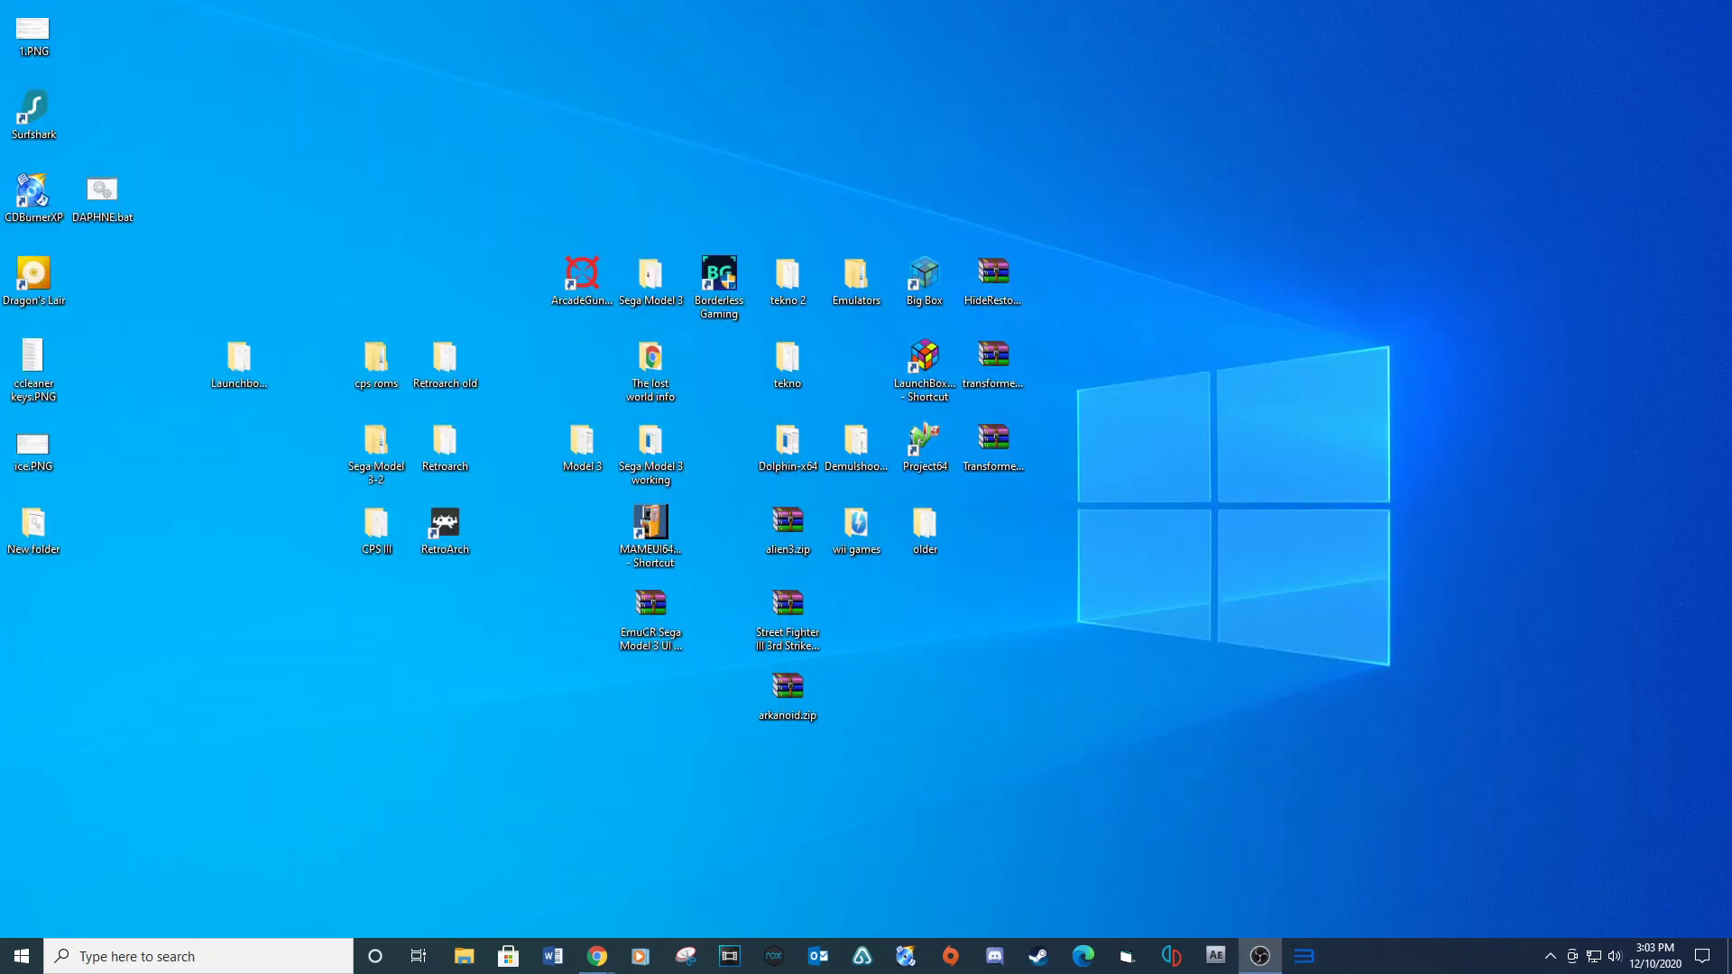
# Launch RPCS3, acknowledge the Quickstart guide with the welcome dialog set not to show again, and select ULTIMATE MARVEL VS. CAPCOM 3
pyautogui.click(1304, 956)
pyautogui.click(777, 568)
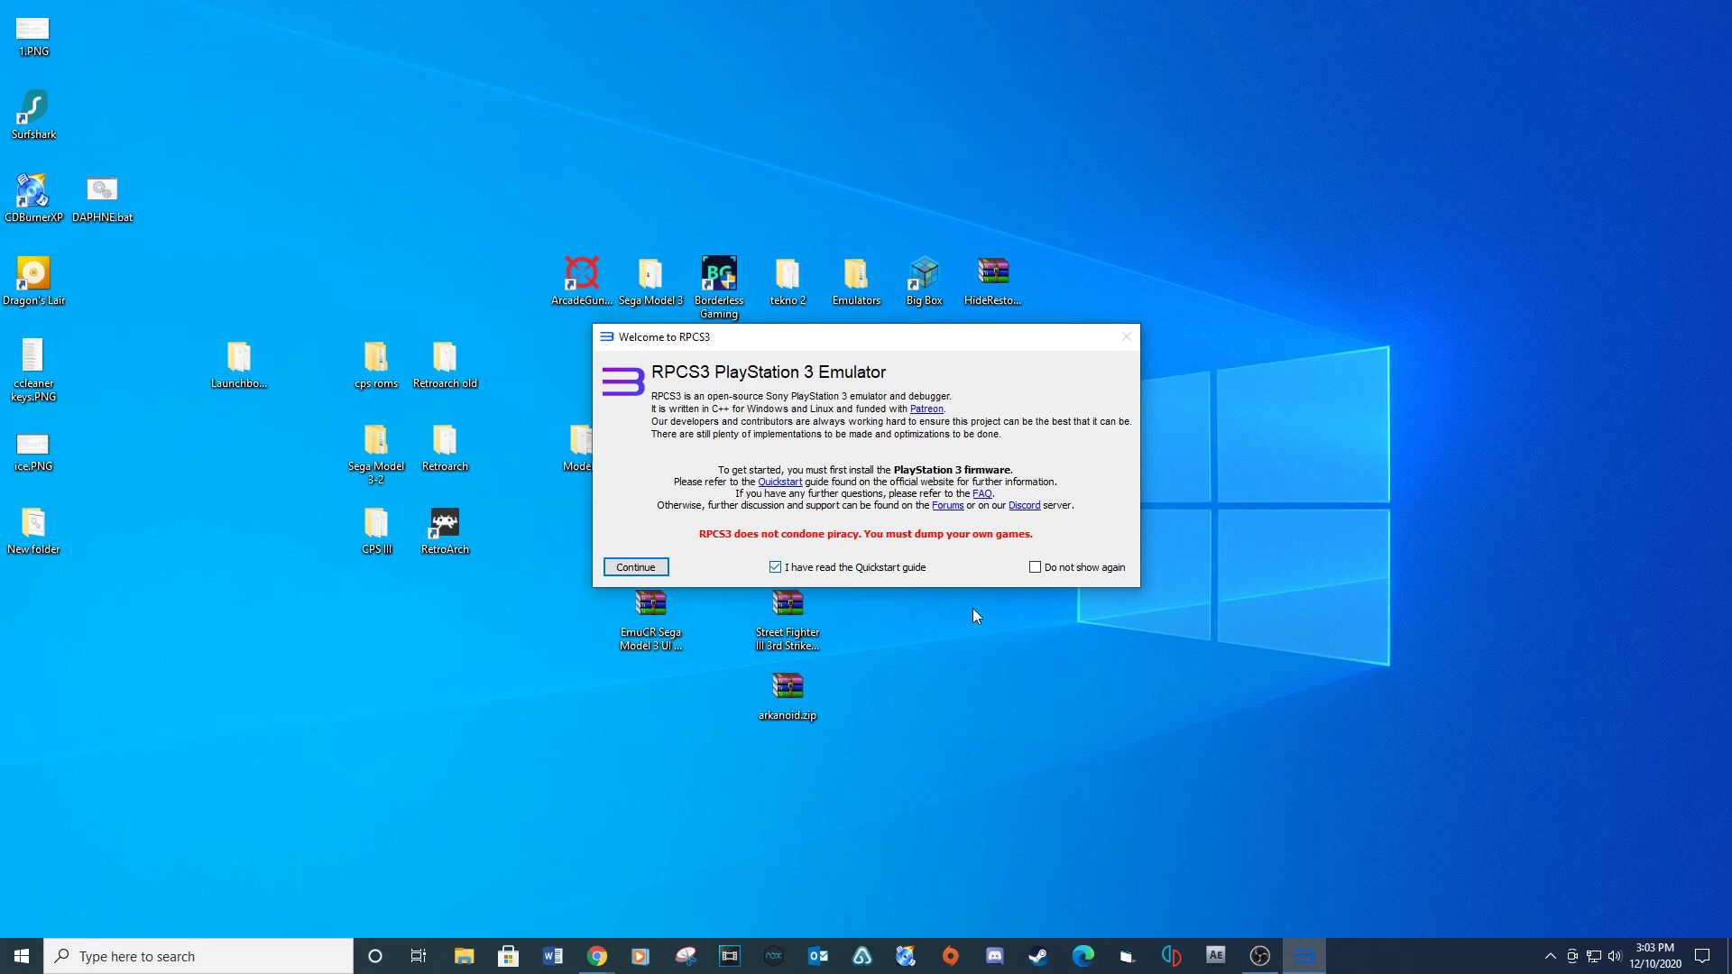
pyautogui.click(1035, 567)
pyautogui.click(635, 567)
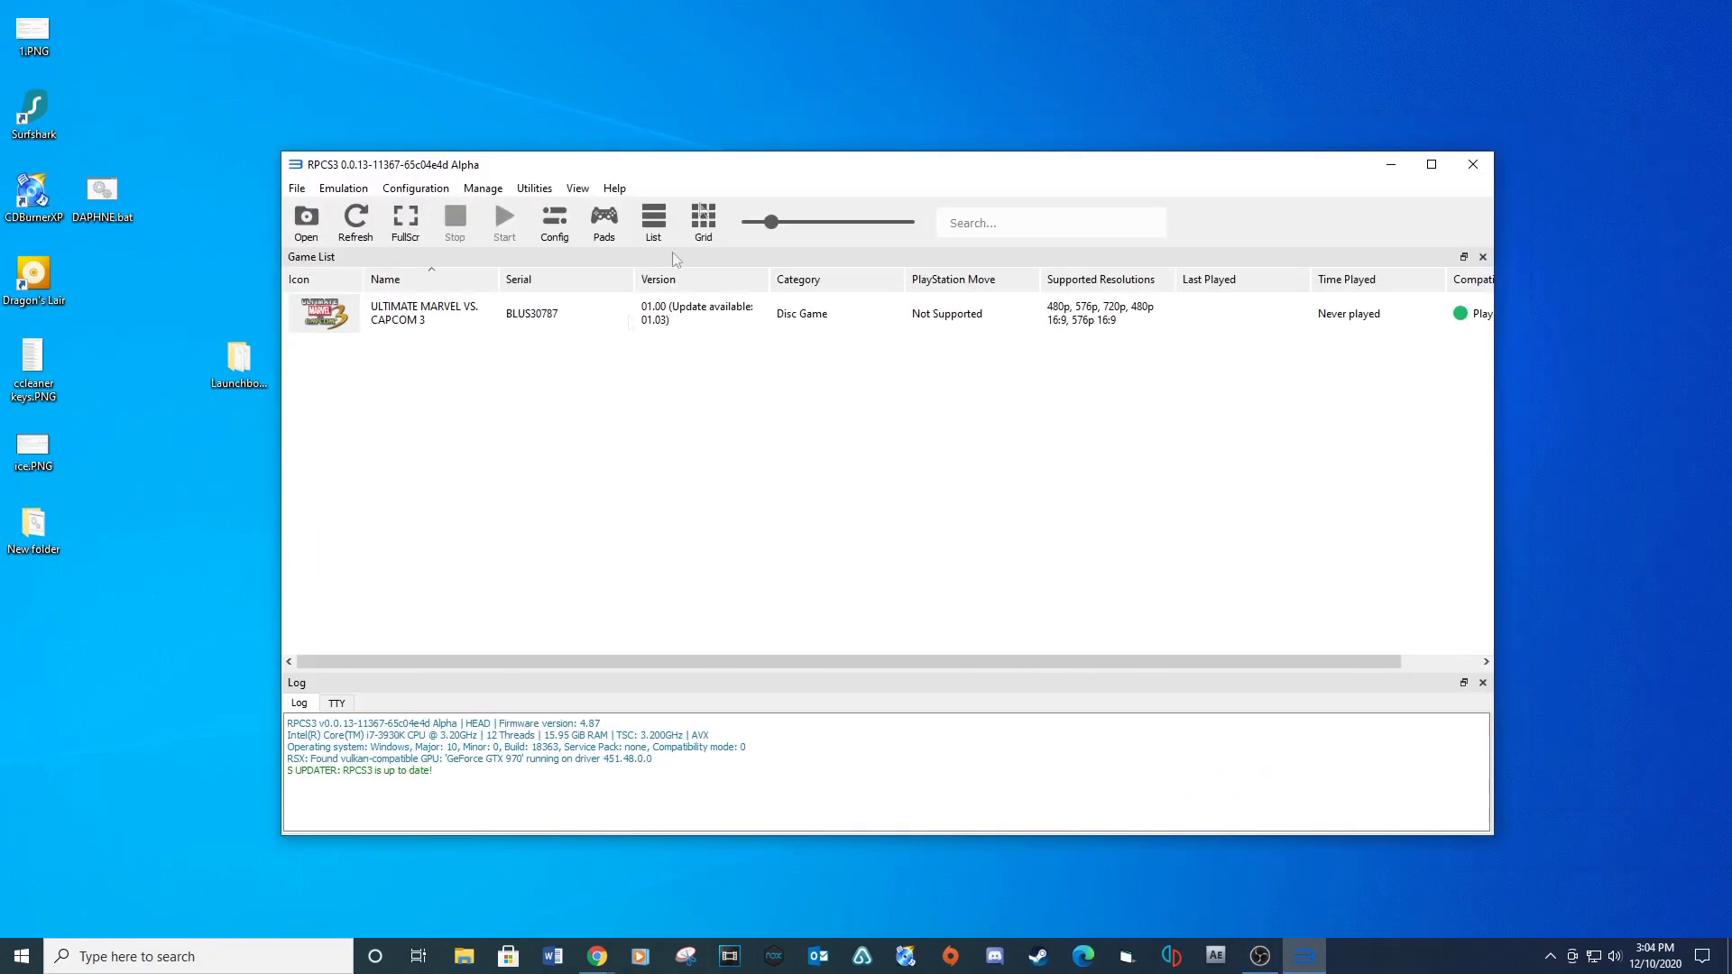
pyautogui.click(381, 322)
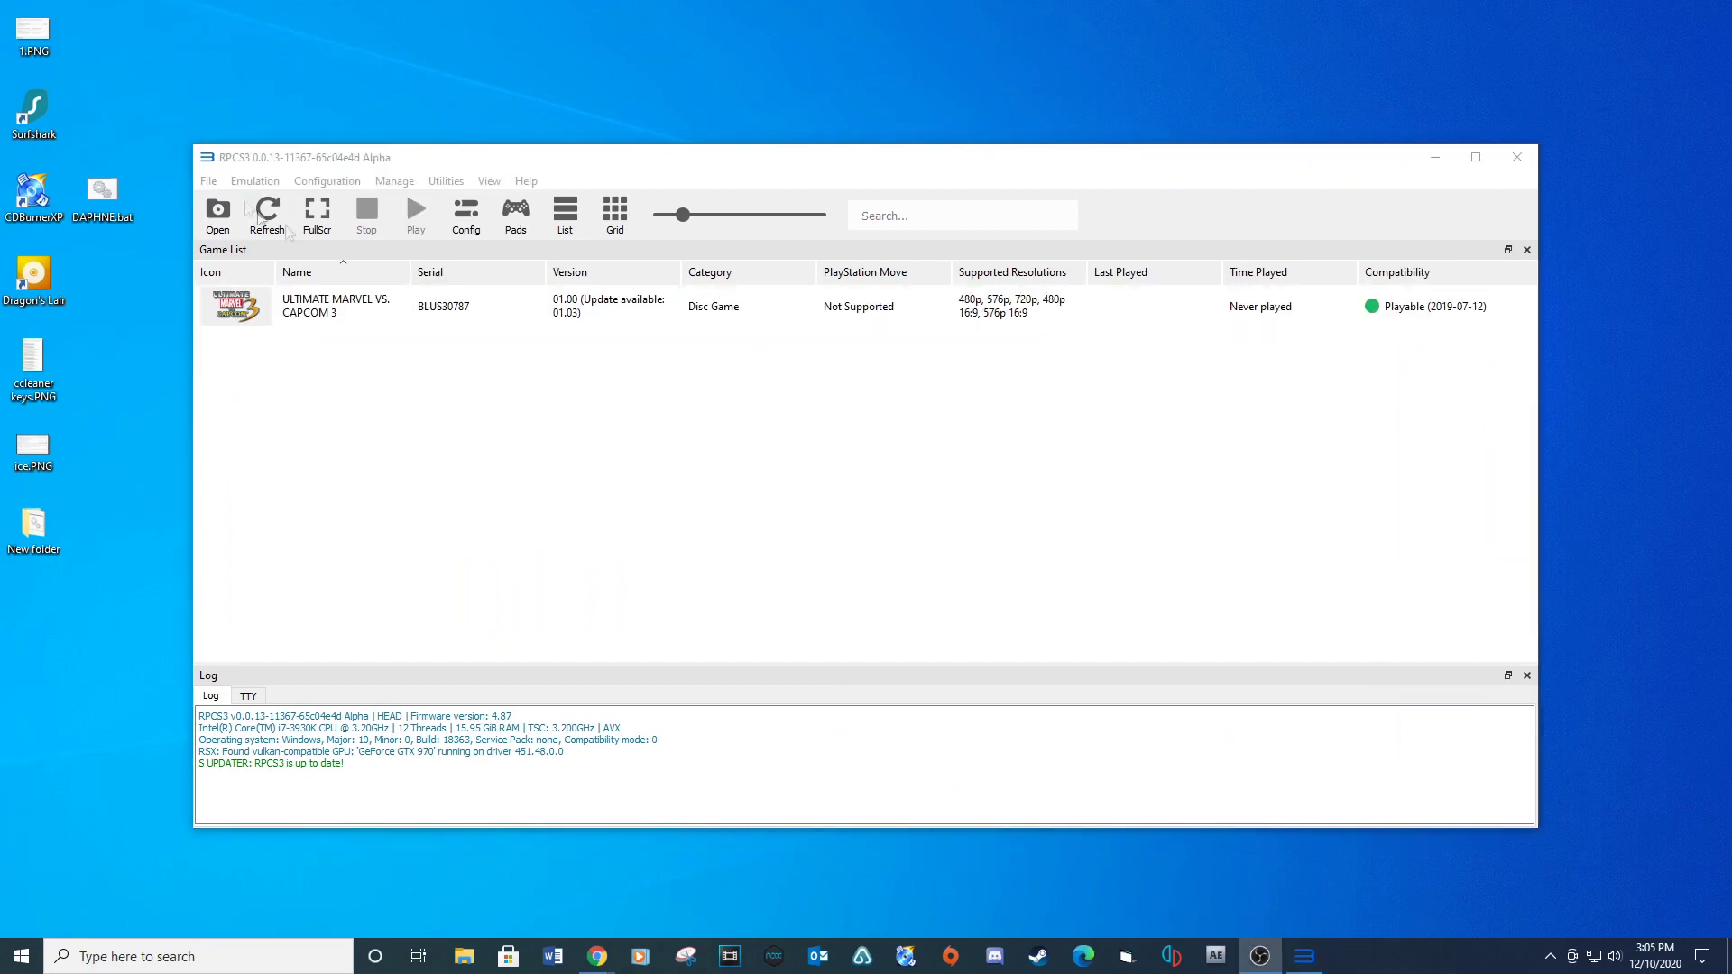
# Set Player 1's gamepad handler to XInput and save the gamepad settings
pyautogui.click(318, 182)
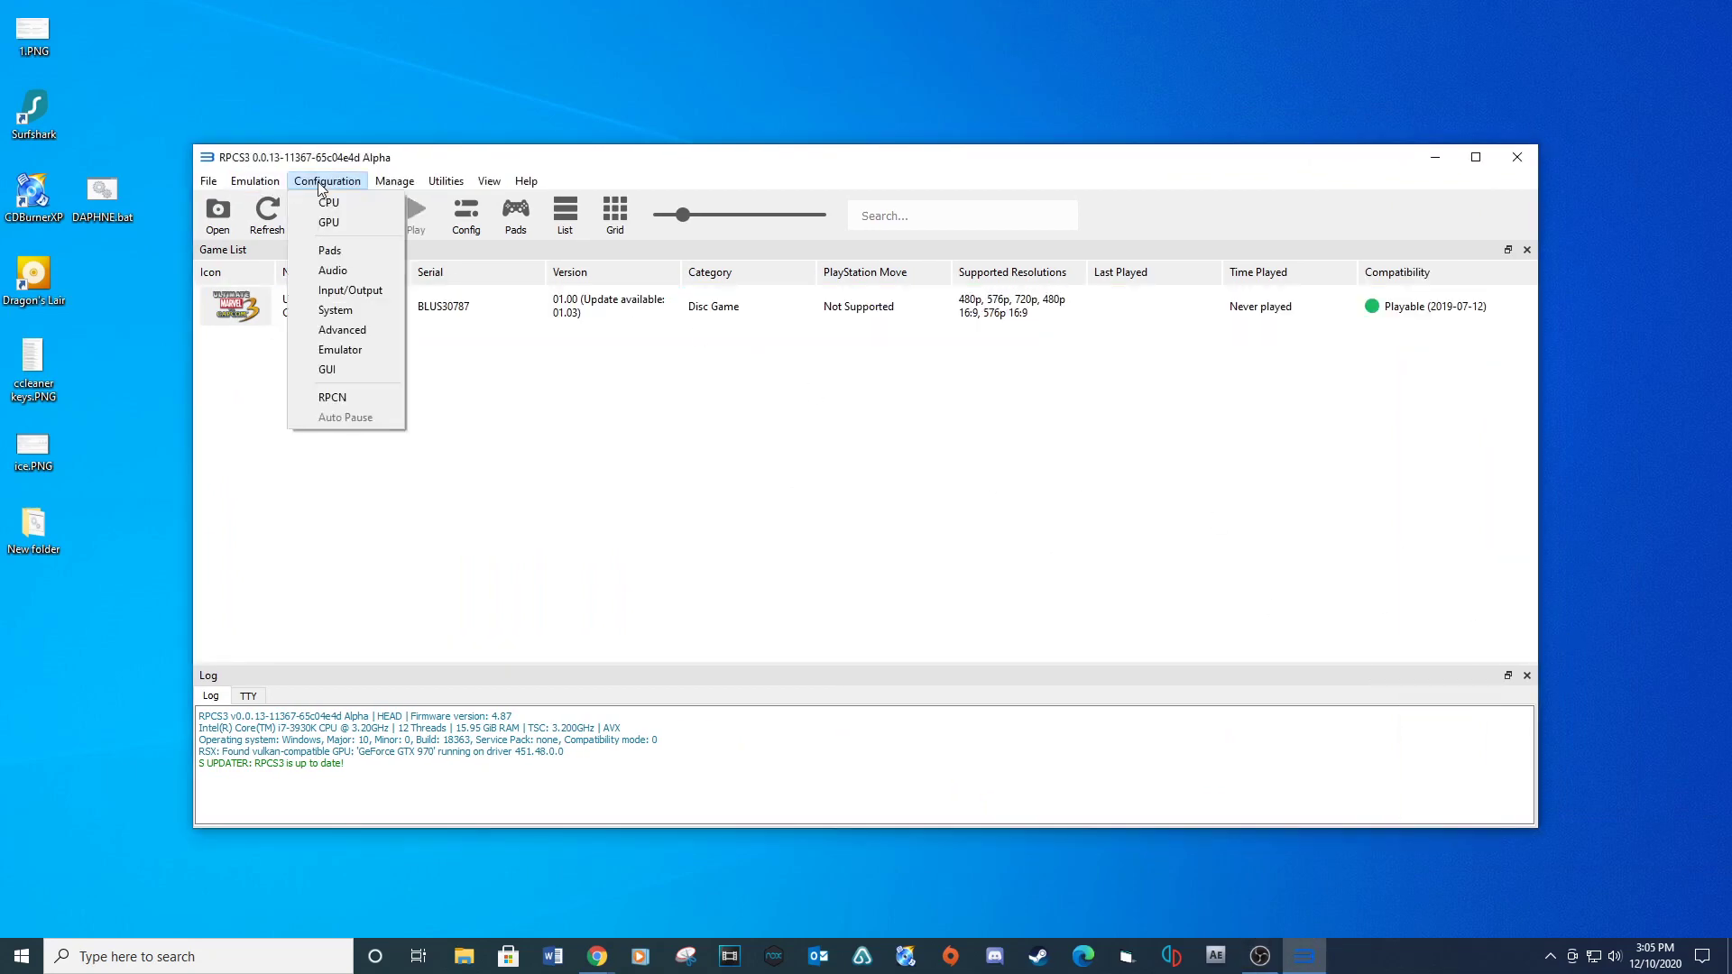
pyautogui.click(330, 250)
pyautogui.click(554, 239)
pyautogui.click(541, 301)
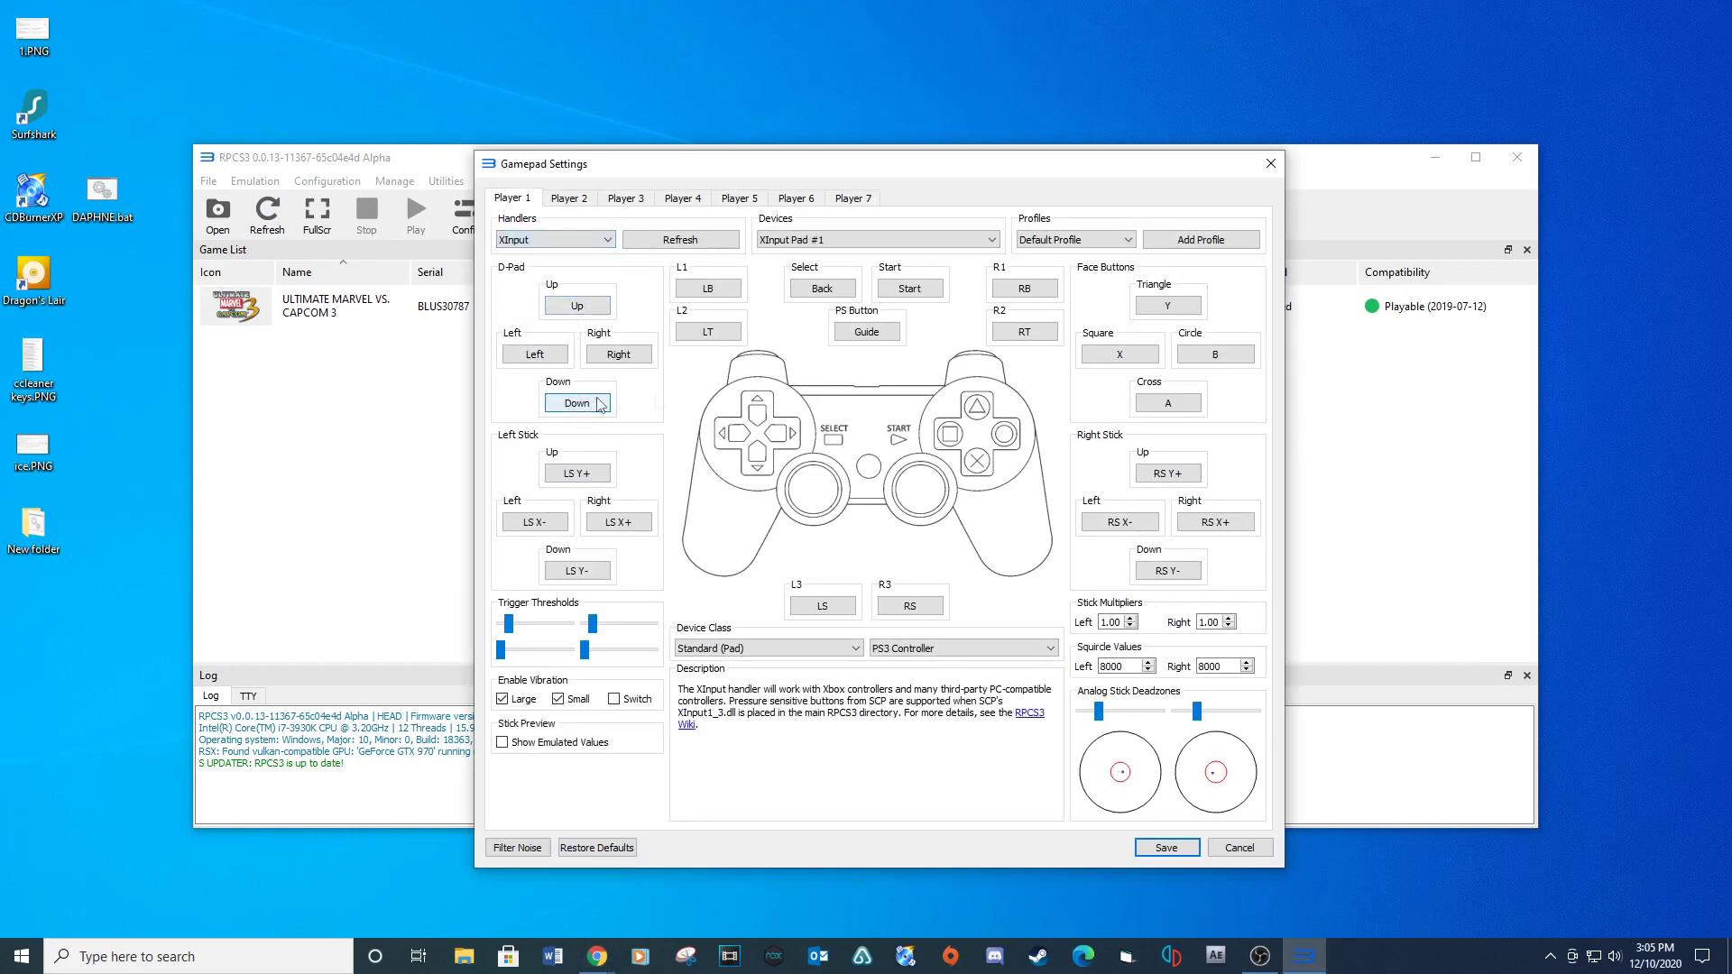
pyautogui.click(620, 355)
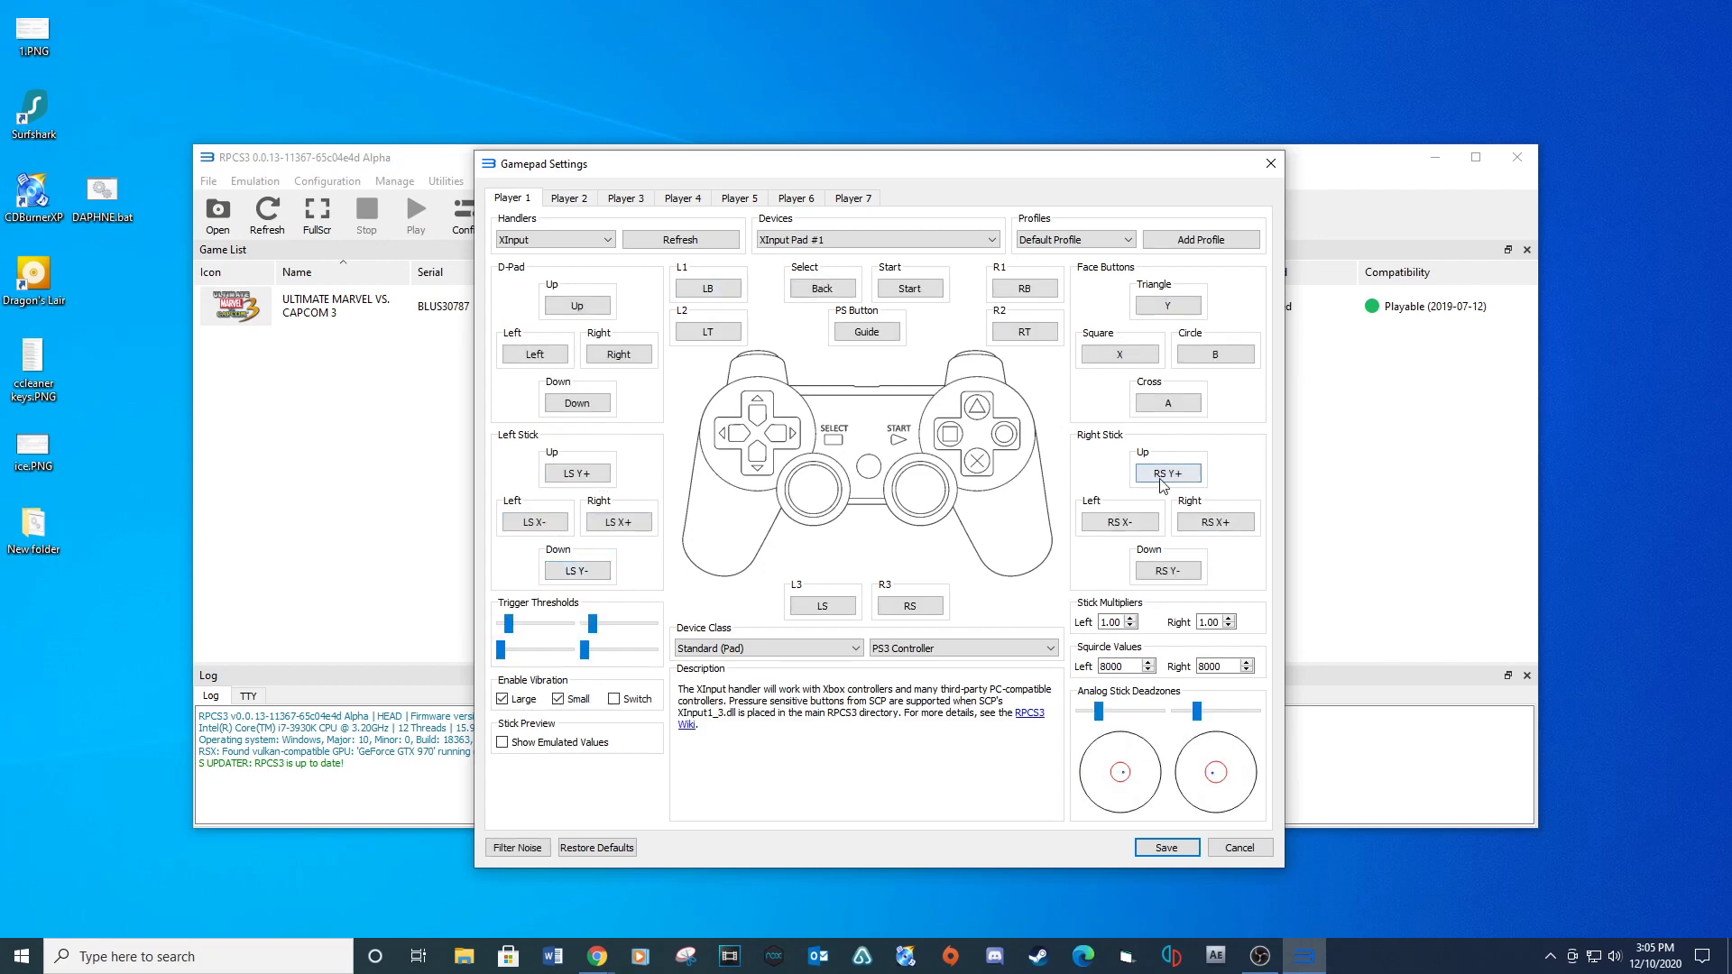
pyautogui.click(1167, 848)
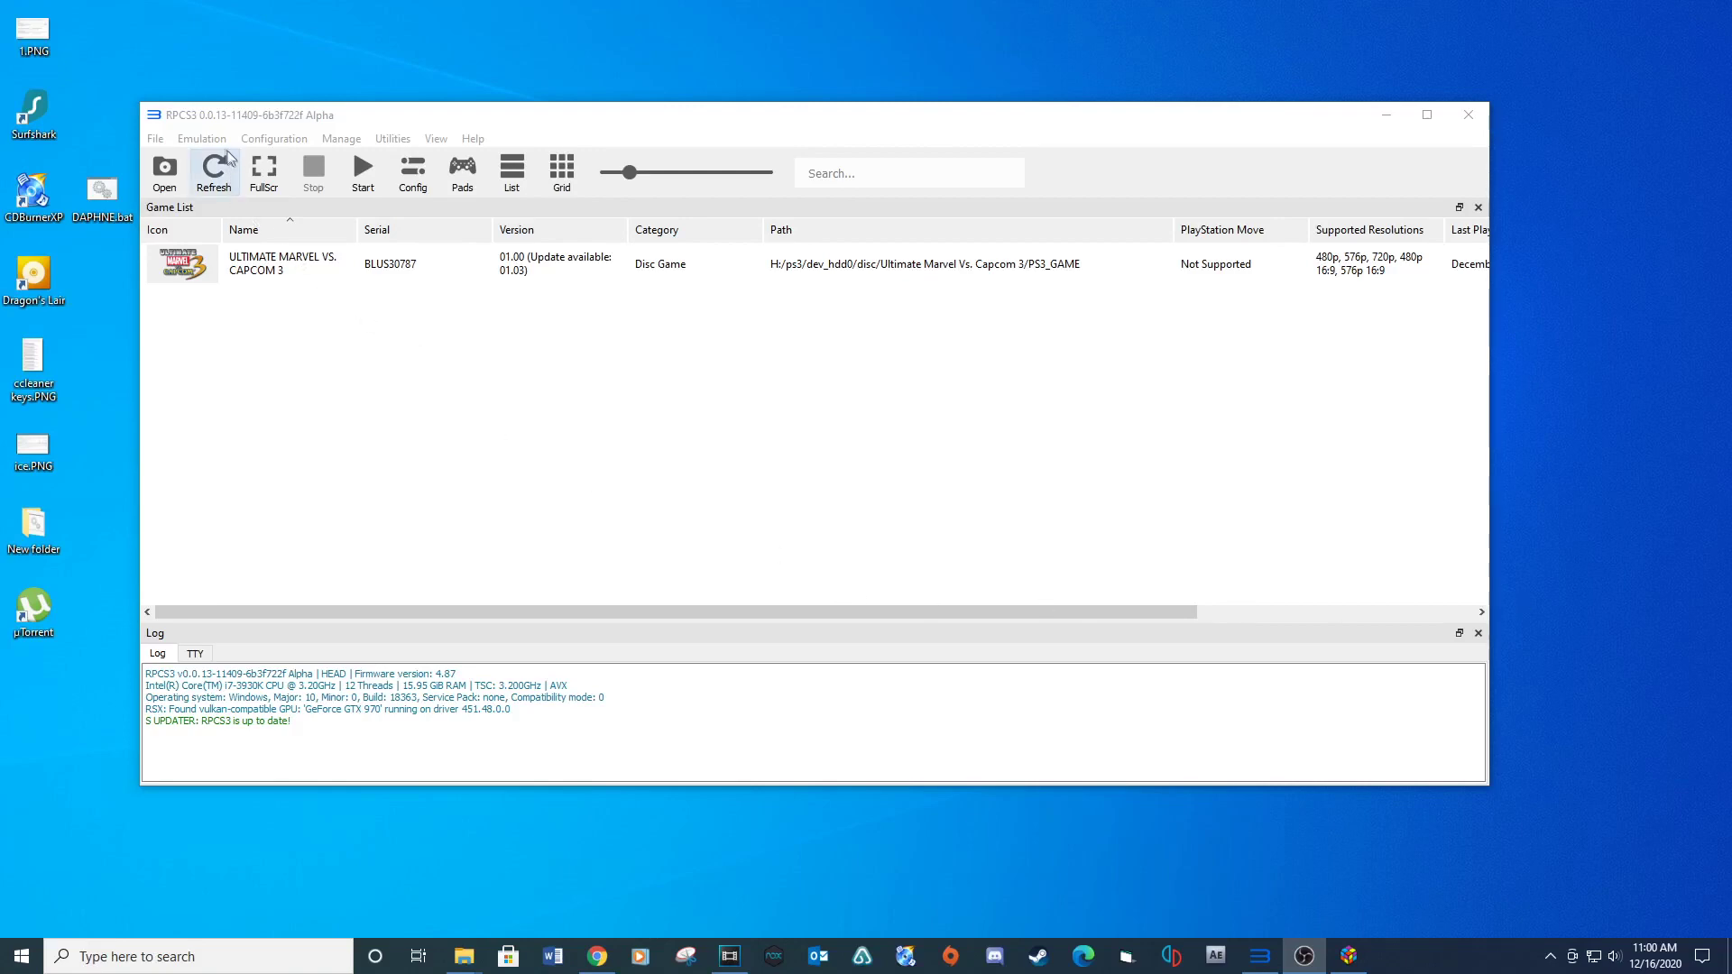
# Install the package BLES01355_ULTIMATE_MARVEL_VS_CAPCOM_3_ALL_DLC_FIXED.pkg from the game's DLC BLES01355 folder
pyautogui.click(155, 139)
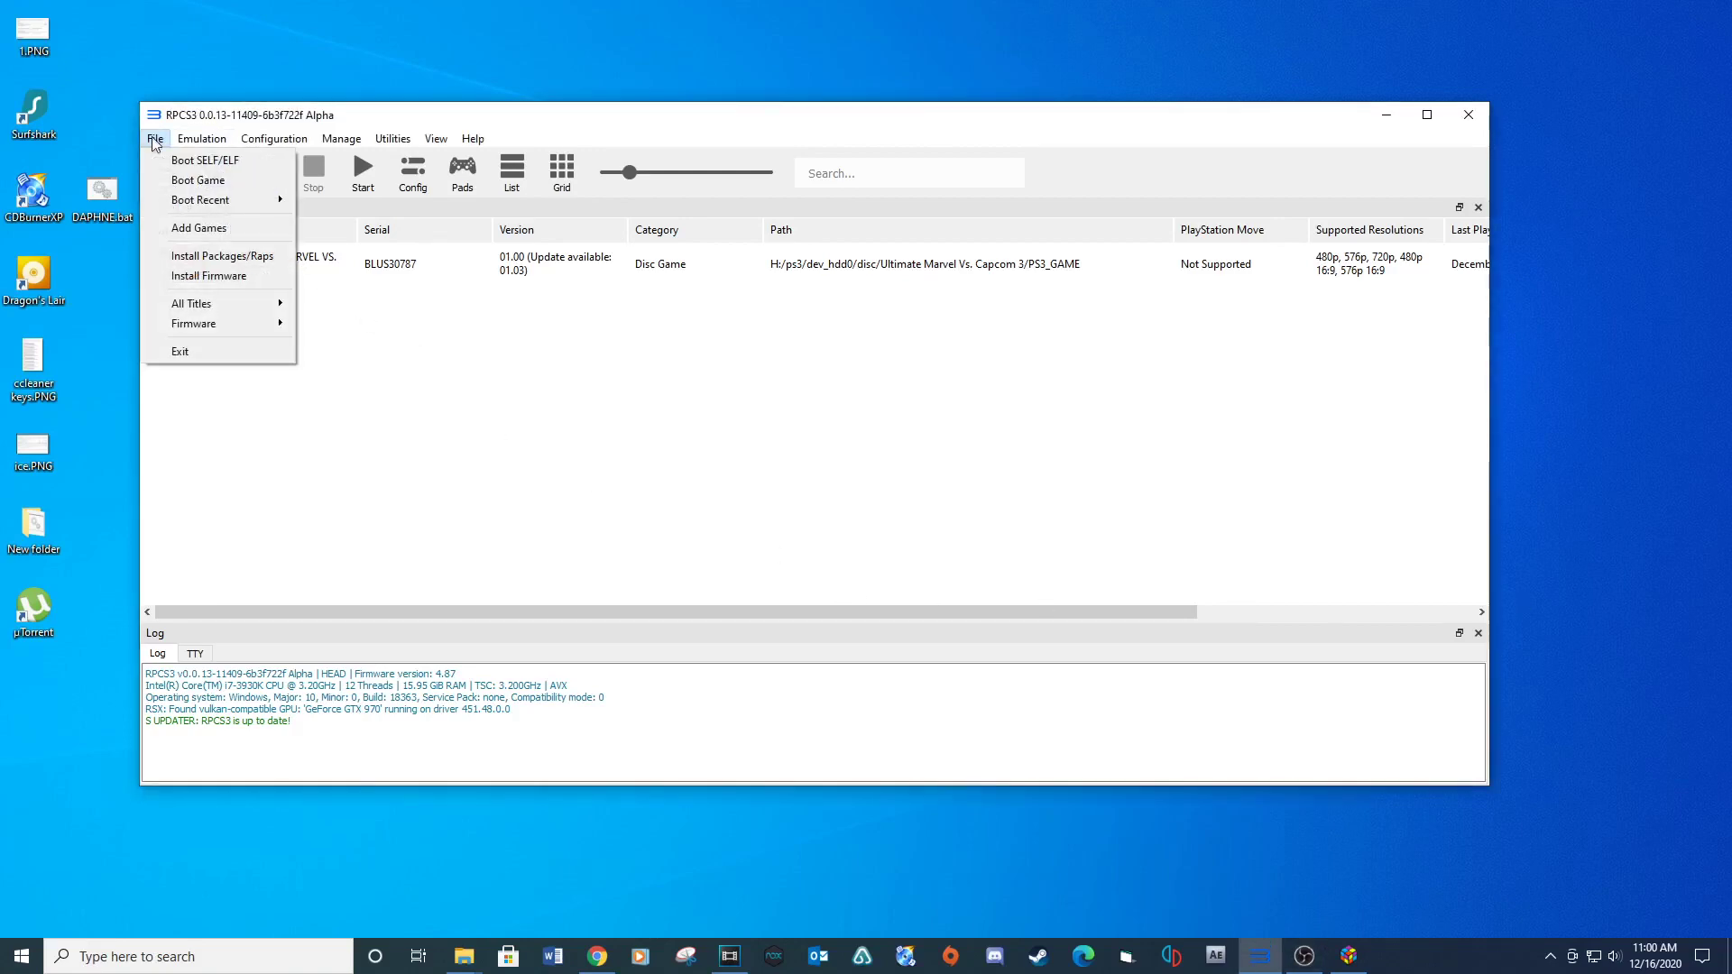
pyautogui.click(162, 259)
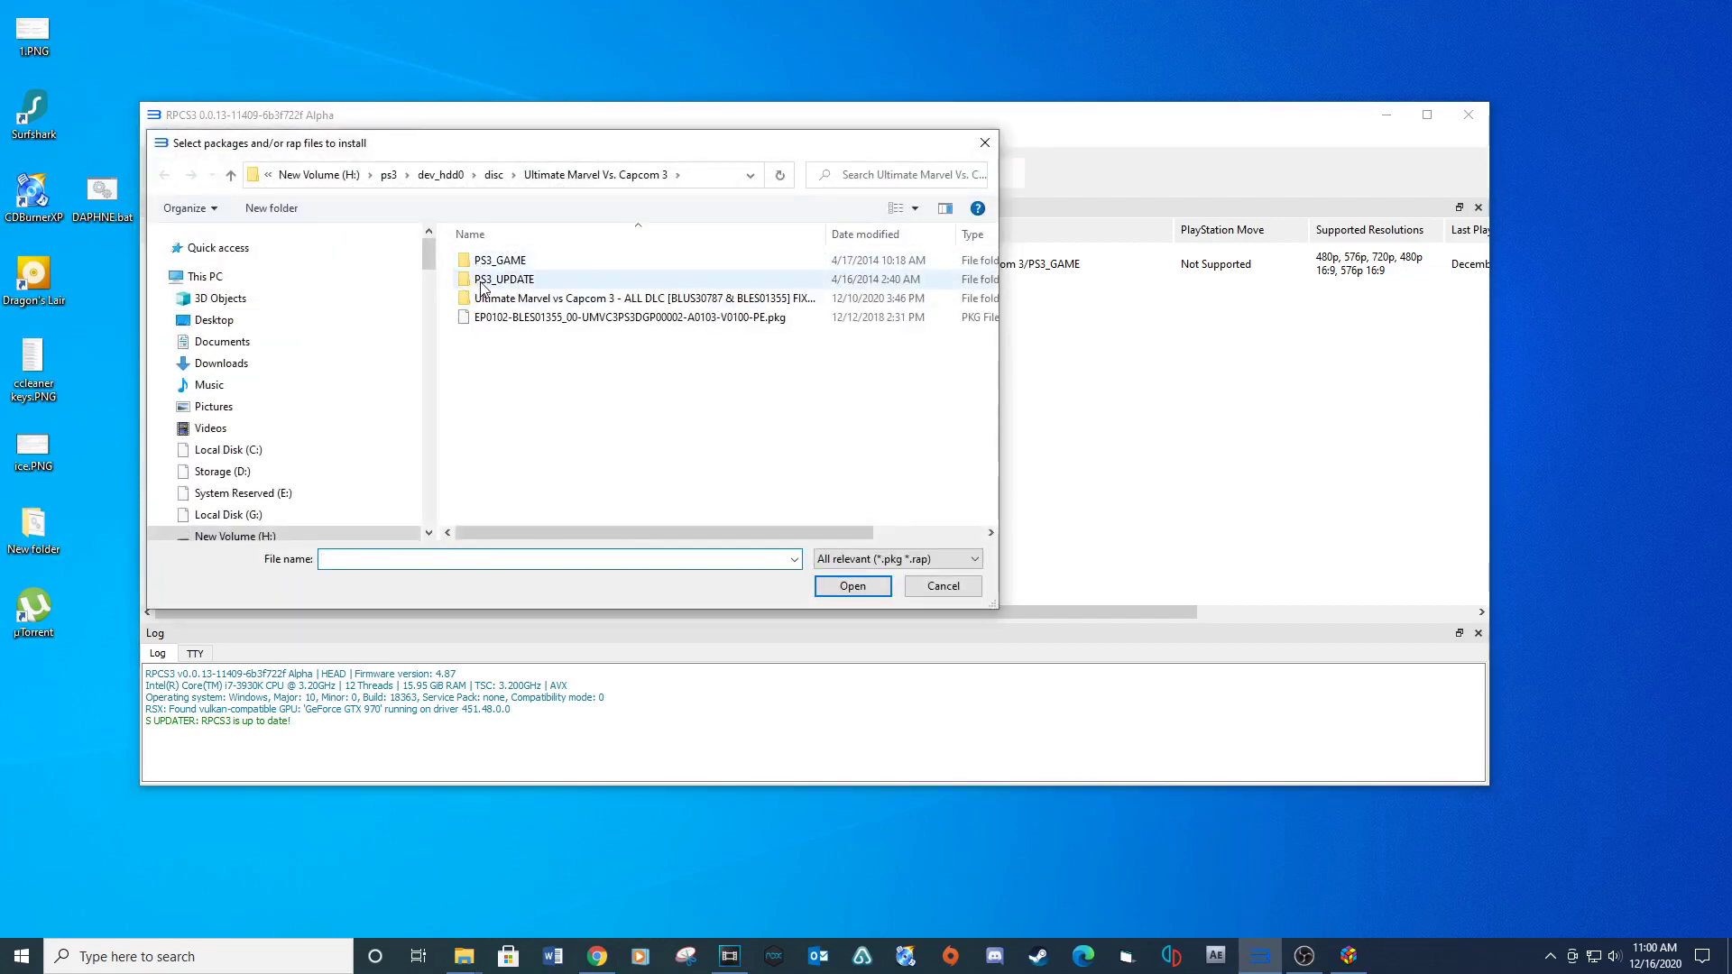
pyautogui.doubleClick(515, 299)
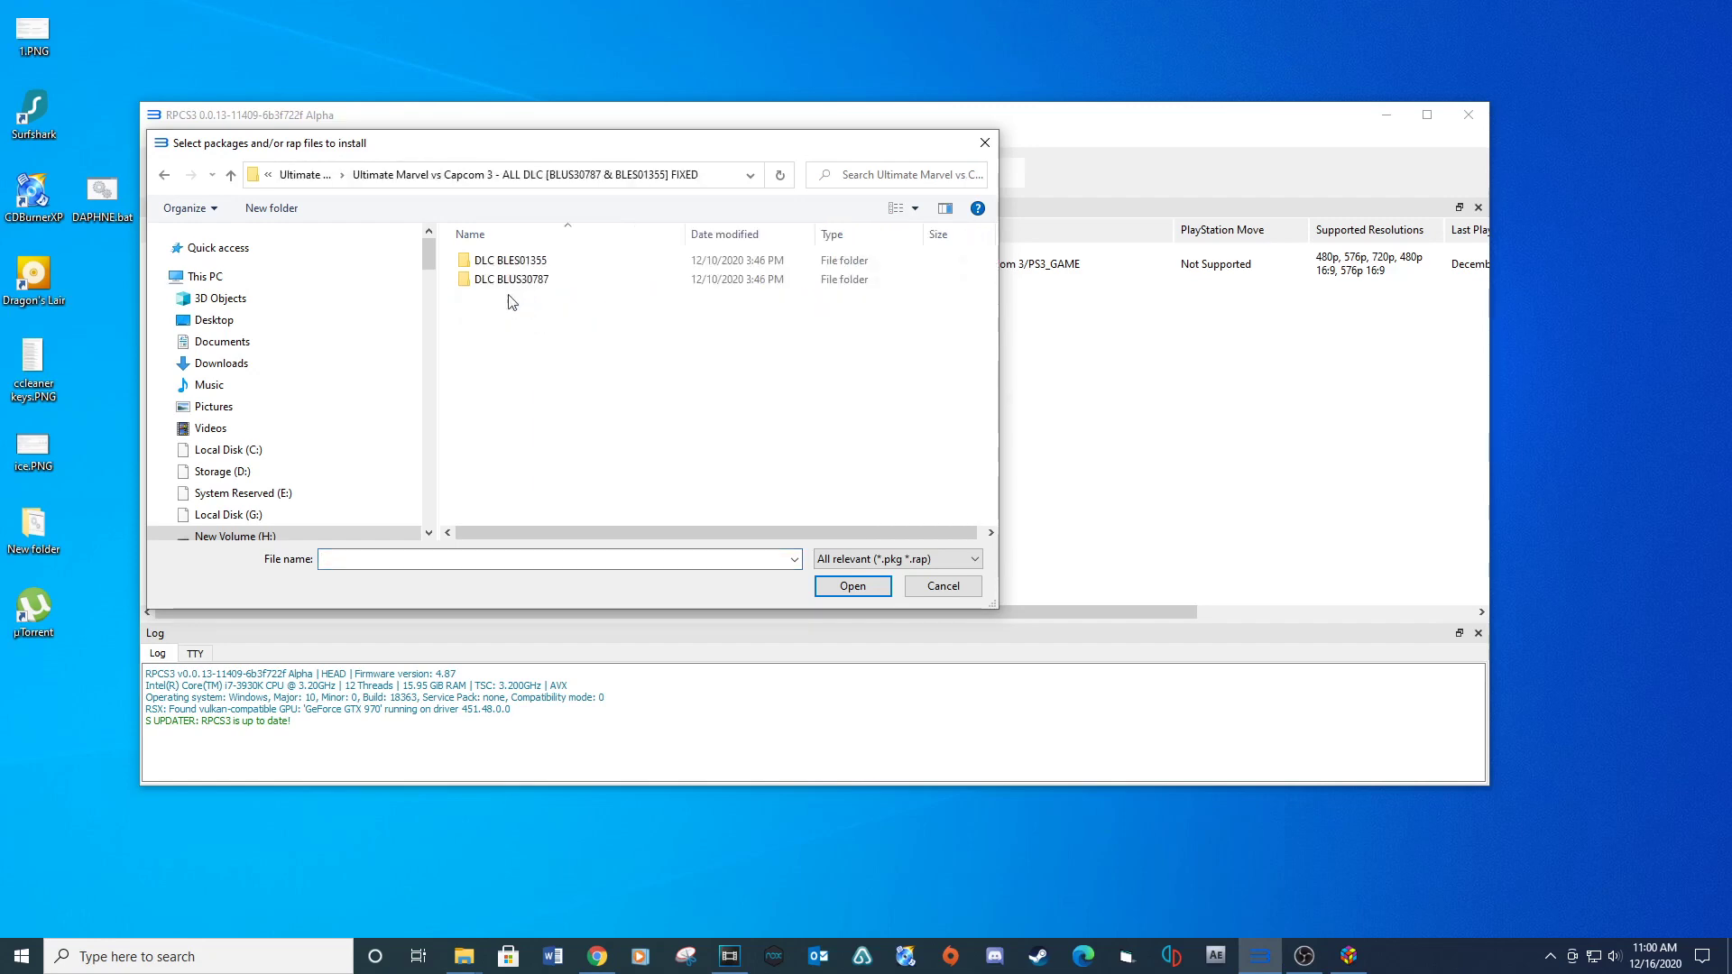
pyautogui.doubleClick(510, 261)
pyautogui.click(520, 262)
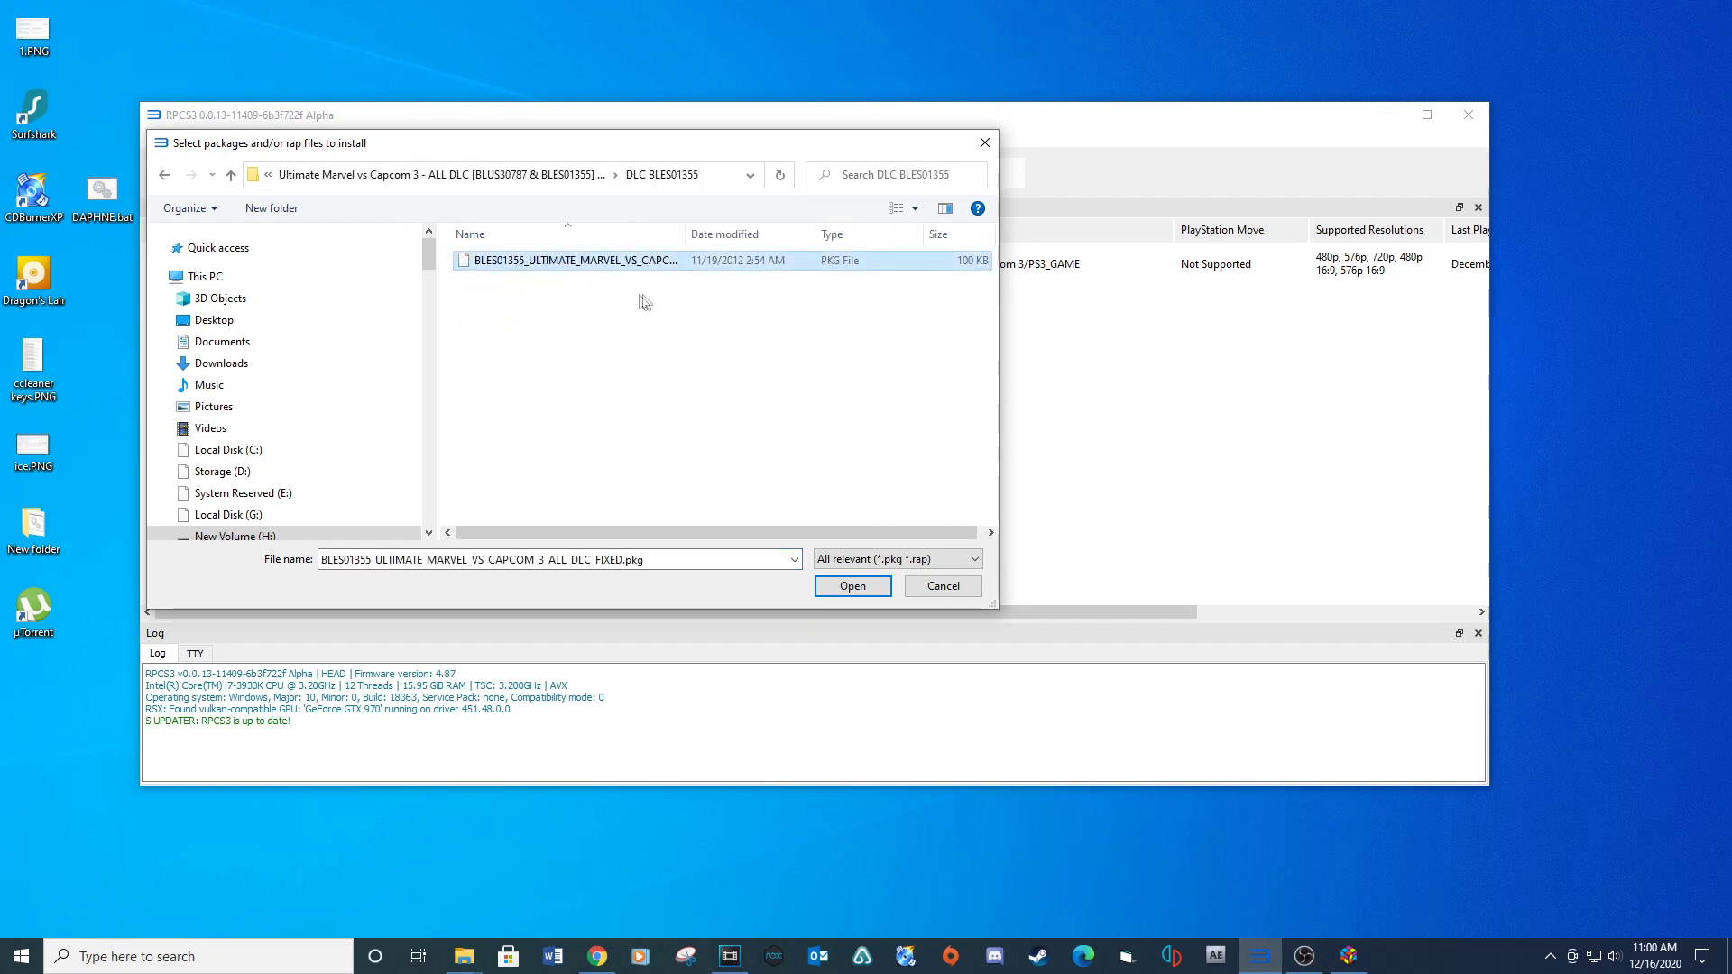
pyautogui.moveTo(685, 234); pyautogui.dragTo(908, 235)
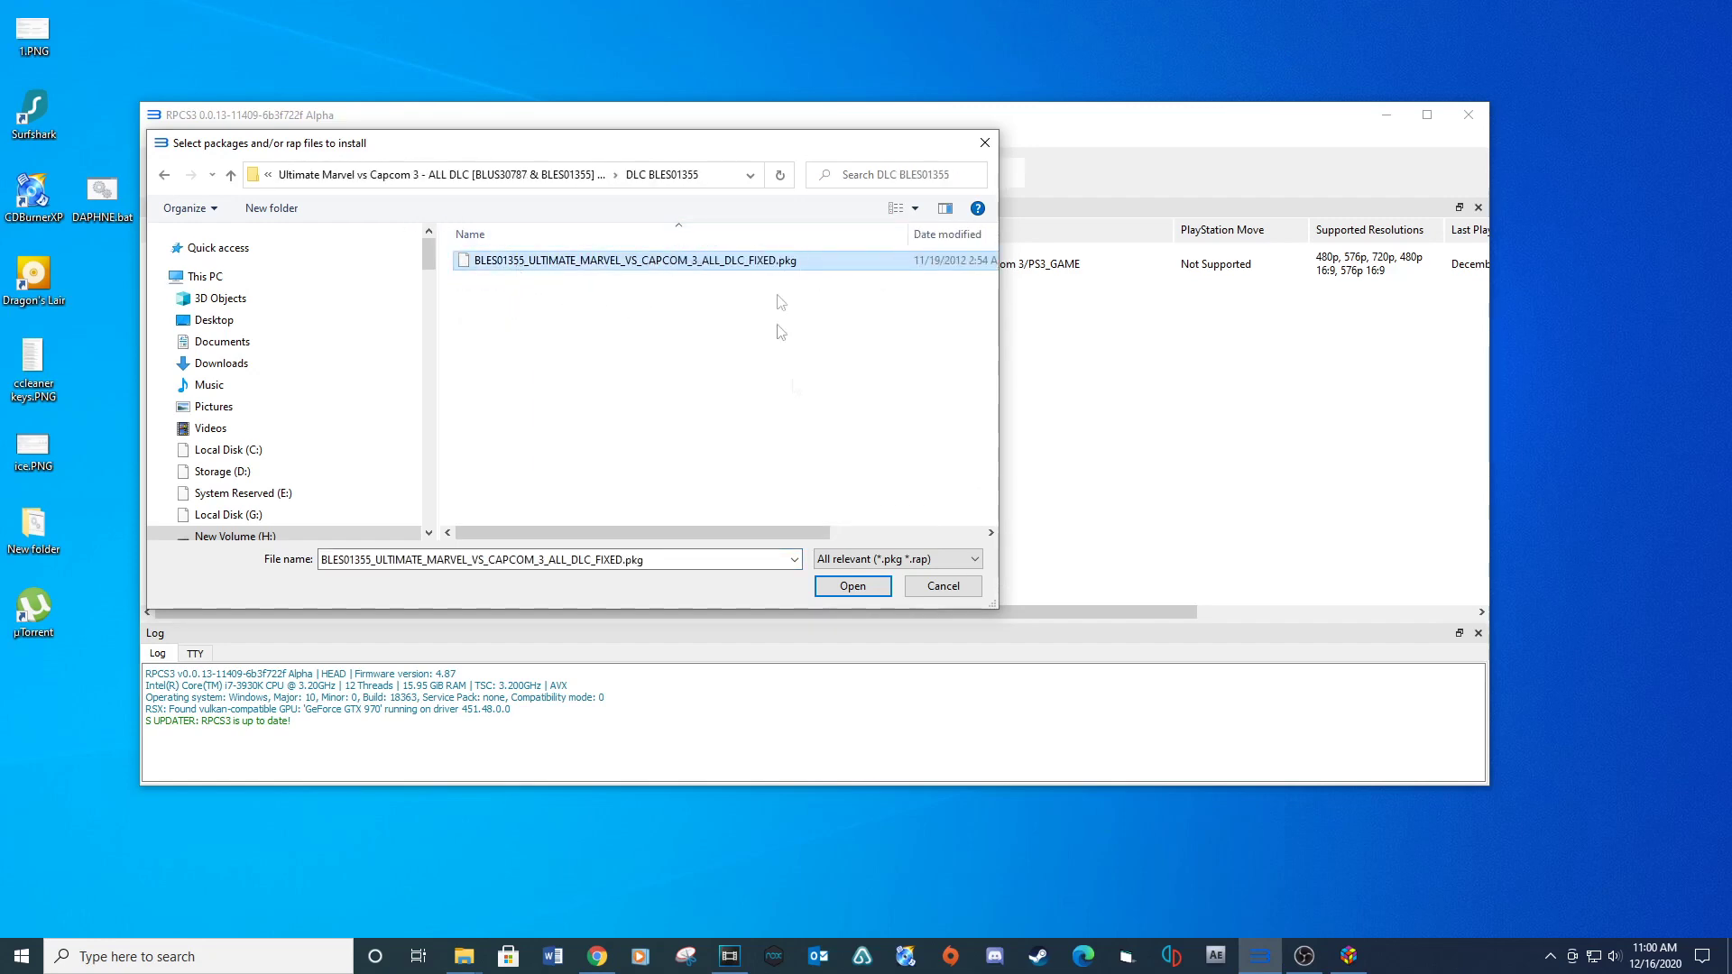
pyautogui.click(848, 585)
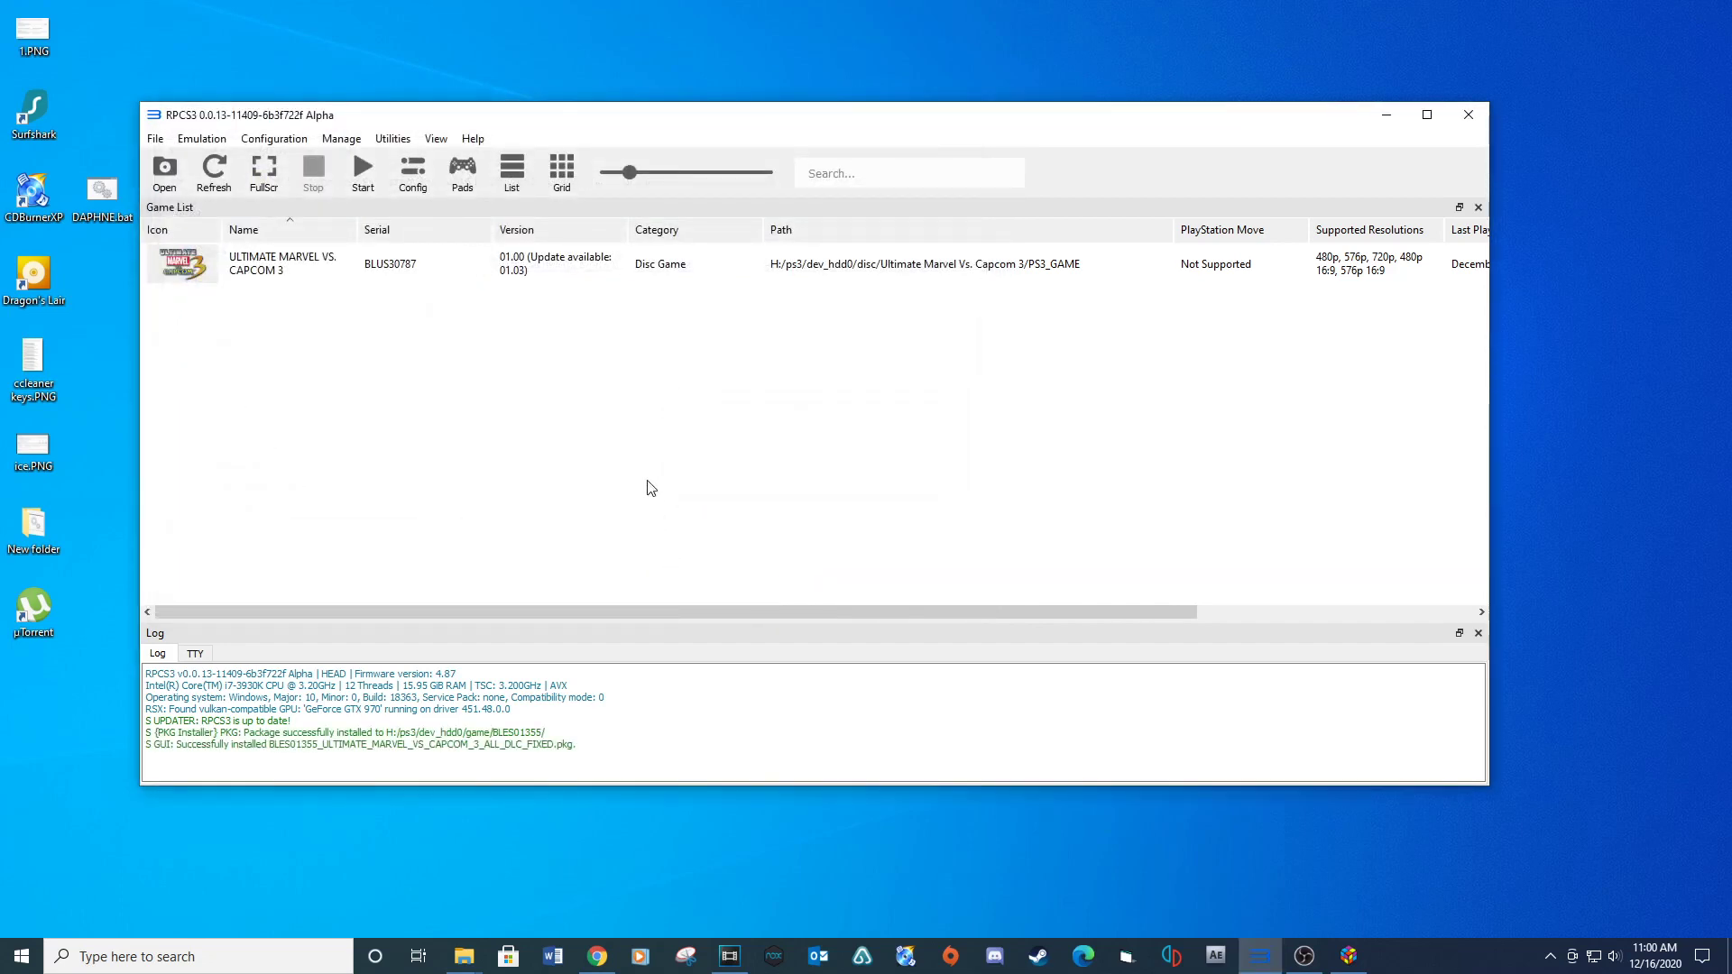
# Install the package BLUS30787_ULTIMATE_MARVEL_VS_CAPCOM_3_ALL_DLC_FIXED.pkg from the game's DLC BLUS30787 folder
pyautogui.click(155, 138)
pyautogui.click(226, 228)
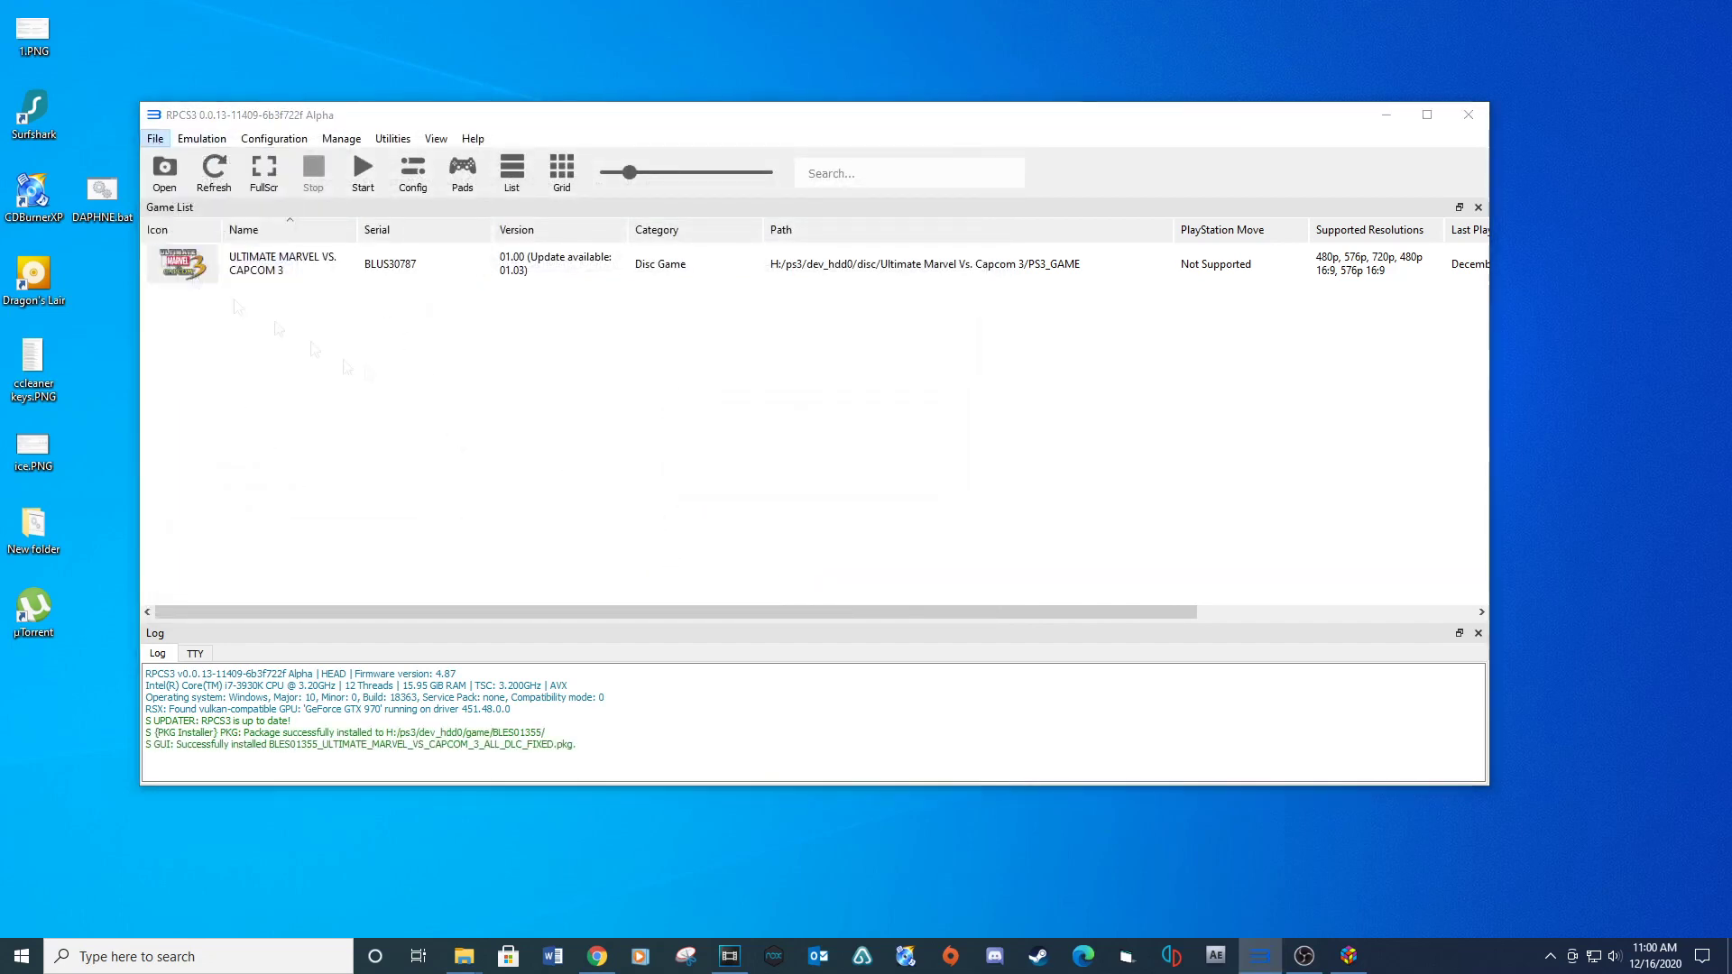
pyautogui.click(500, 173)
pyautogui.doubleClick(541, 280)
pyautogui.click(686, 260)
pyautogui.moveTo(688, 234); pyautogui.dragTo(893, 234)
pyautogui.click(852, 586)
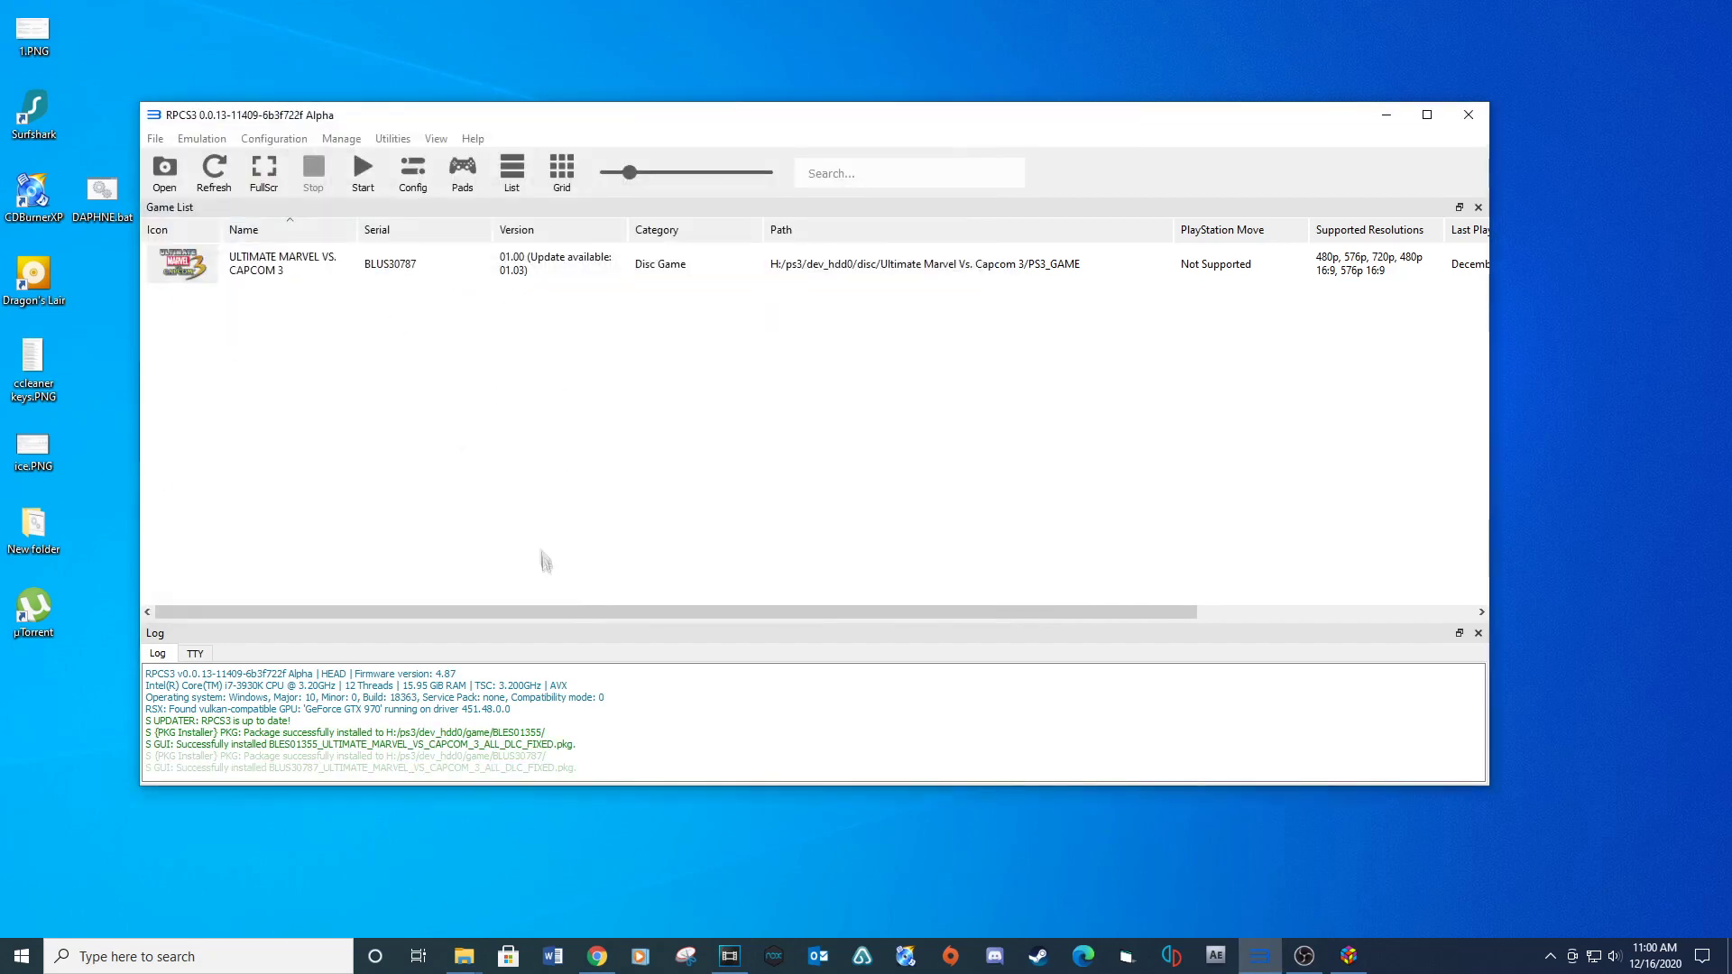
# Install the package EP0102-BLES01355_00-UMVC3PS3DGP00002-A0103-V0100-PE.pkg from the Ultimate Marvel Vs. Capcom 3 folder
pyautogui.click(155, 138)
pyautogui.click(168, 257)
pyautogui.click(379, 176)
pyautogui.click(700, 339)
pyautogui.click(848, 586)
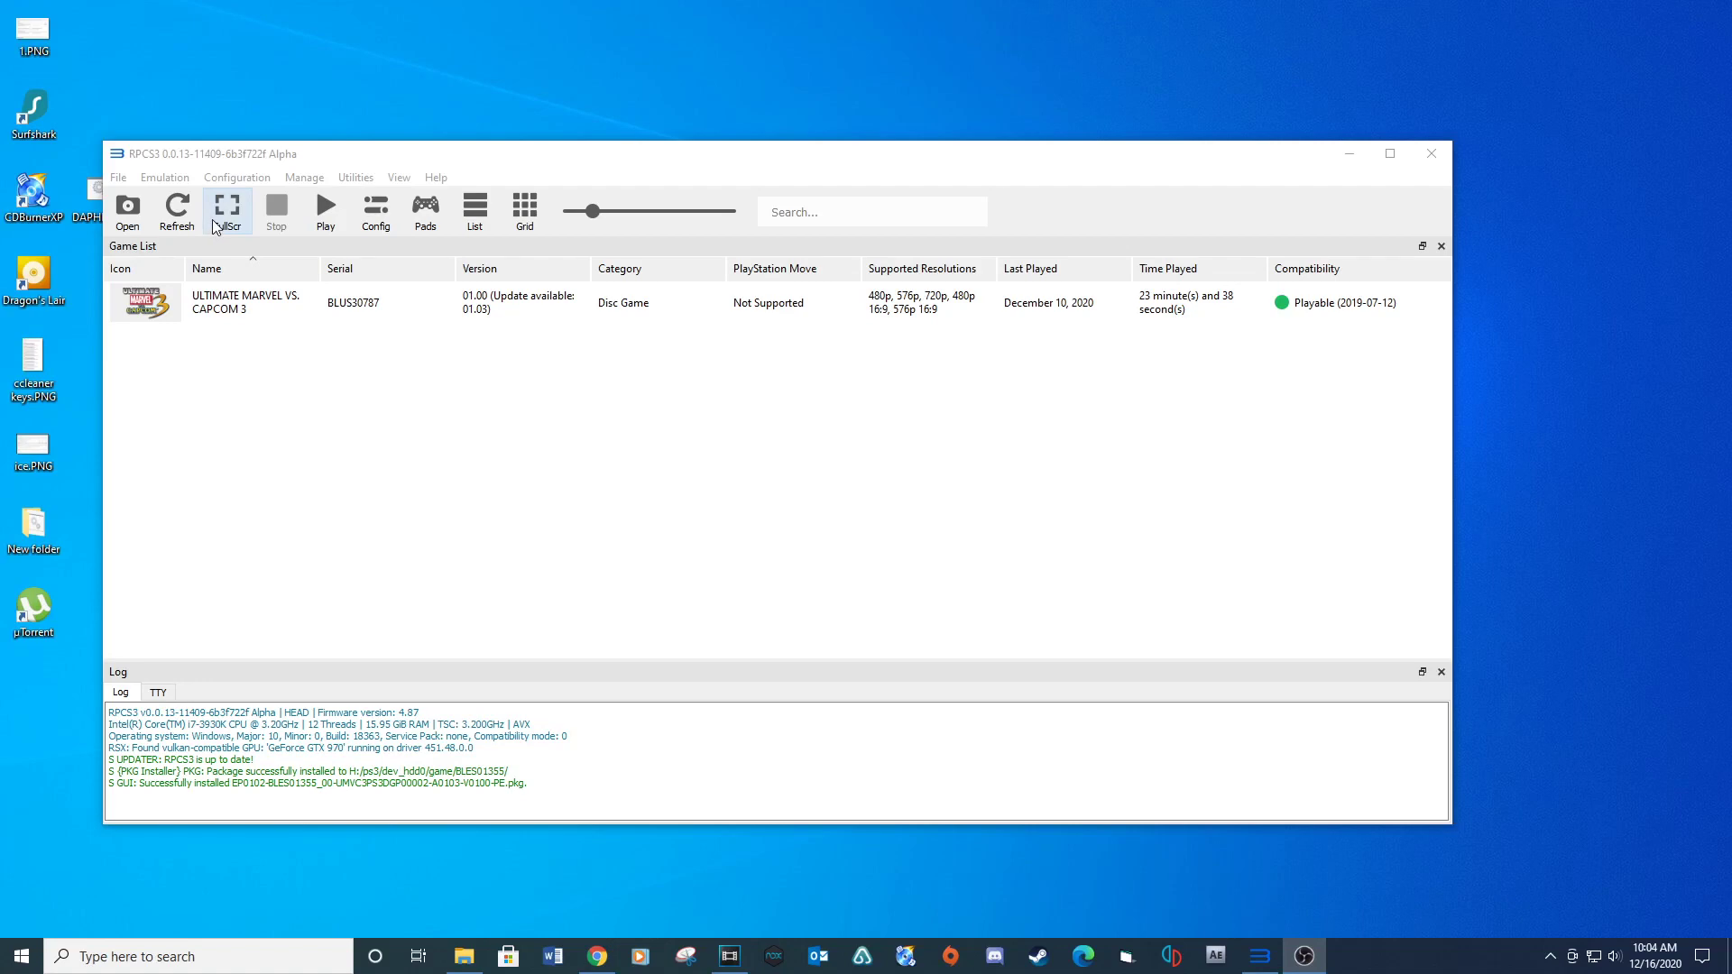
# Open the emulator's GPU settings and show the available Renderer options
pyautogui.click(379, 216)
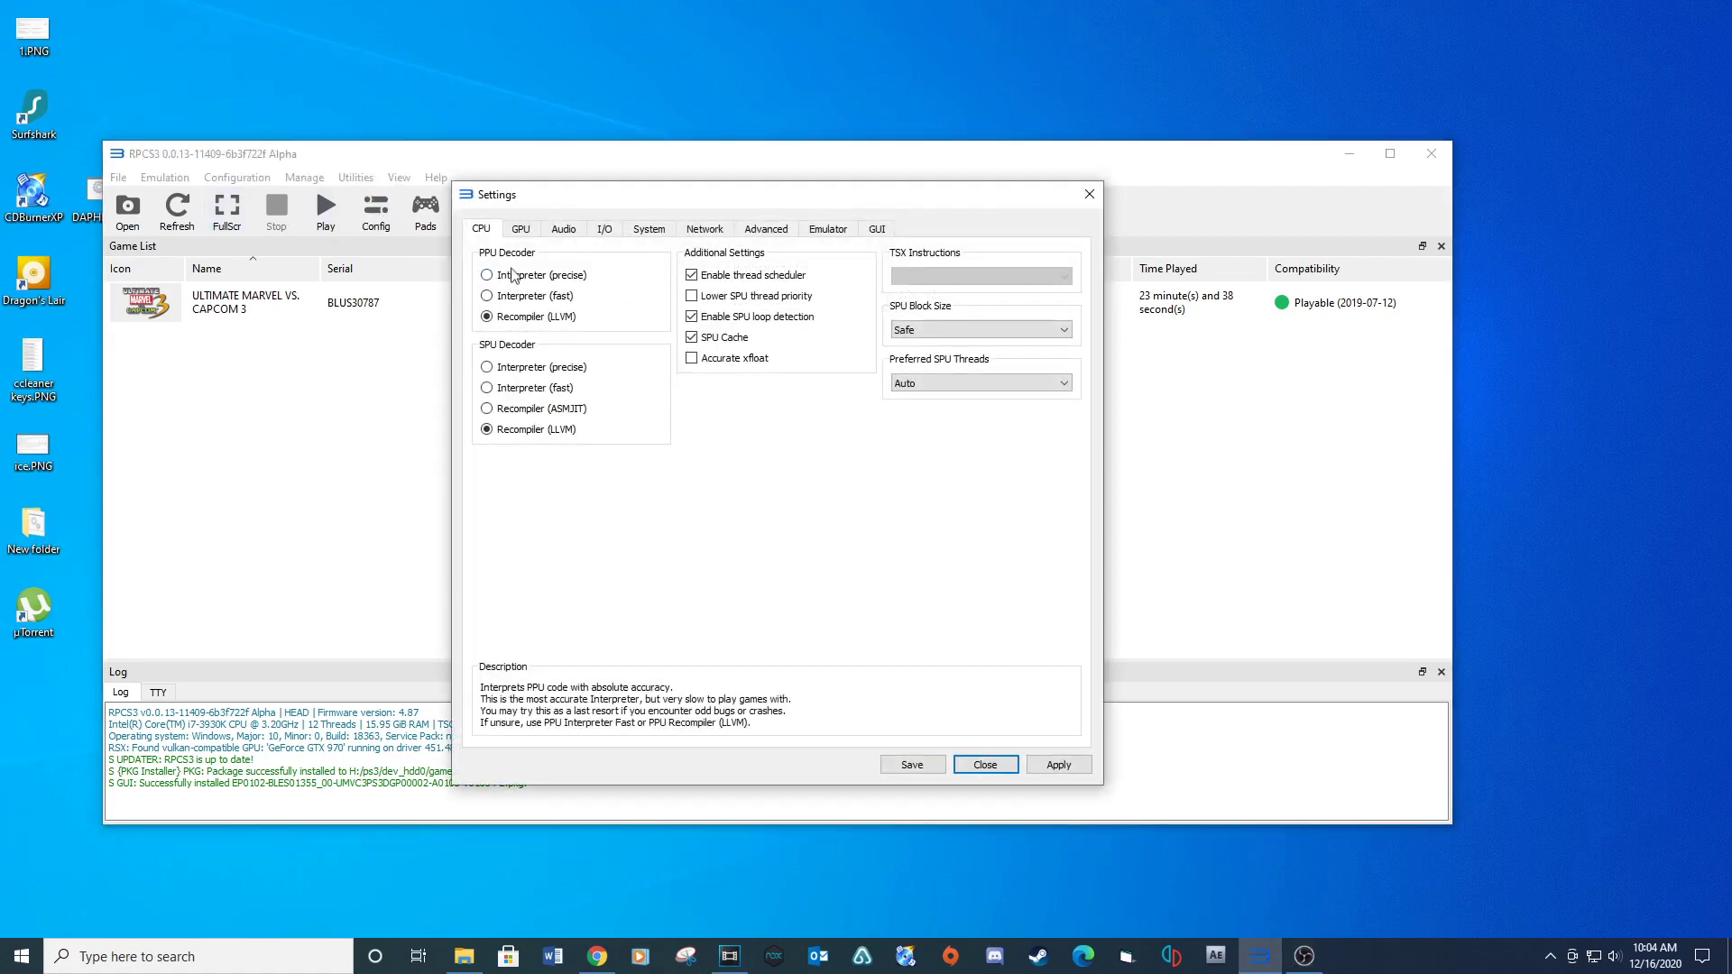
pyautogui.click(522, 231)
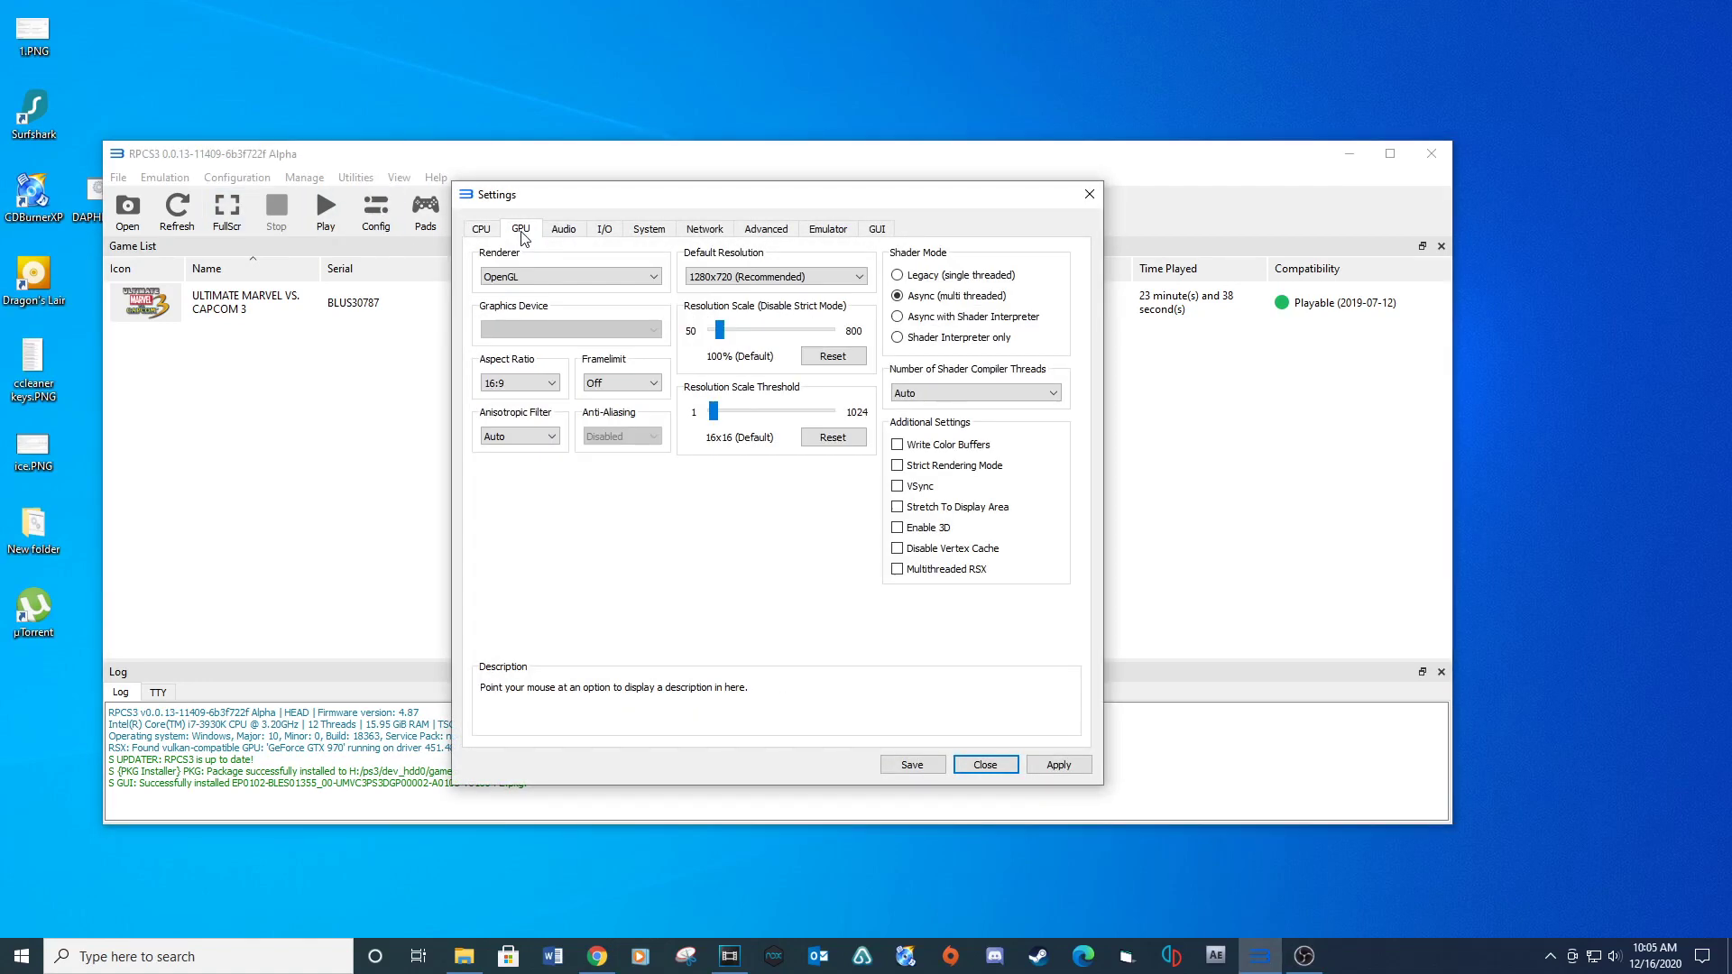
pyautogui.click(594, 277)
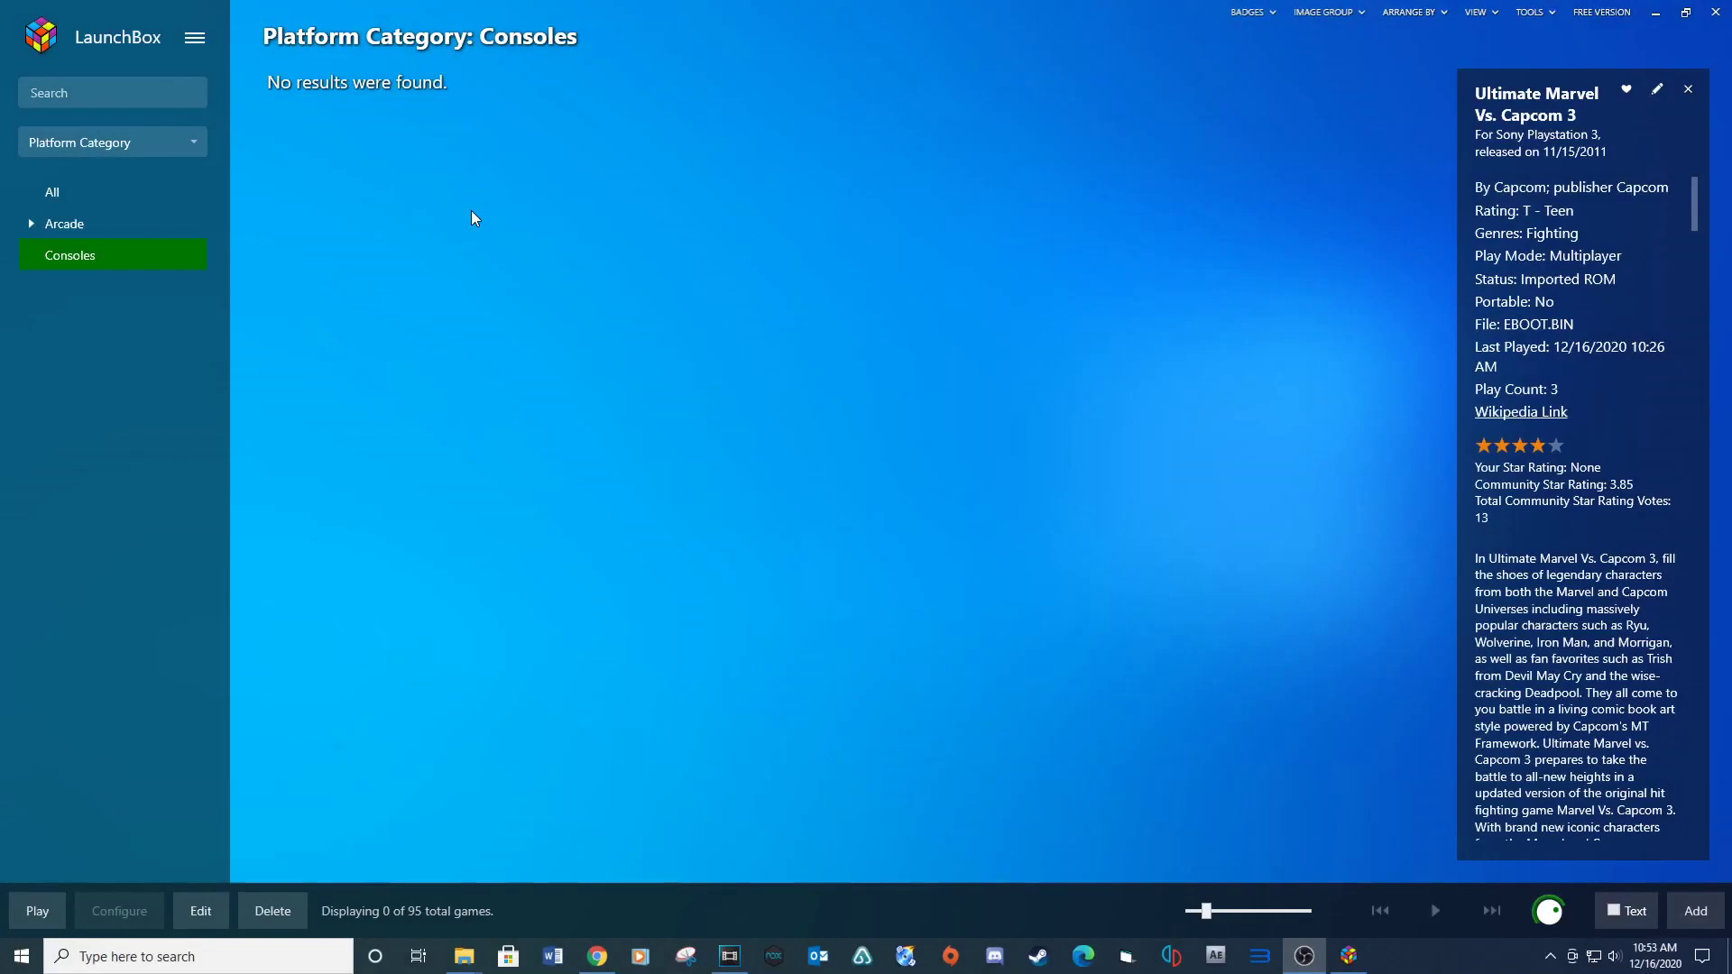
# In LaunchBox, start the ROM files import wizard and advance to its file selection page
pyautogui.click(198, 42)
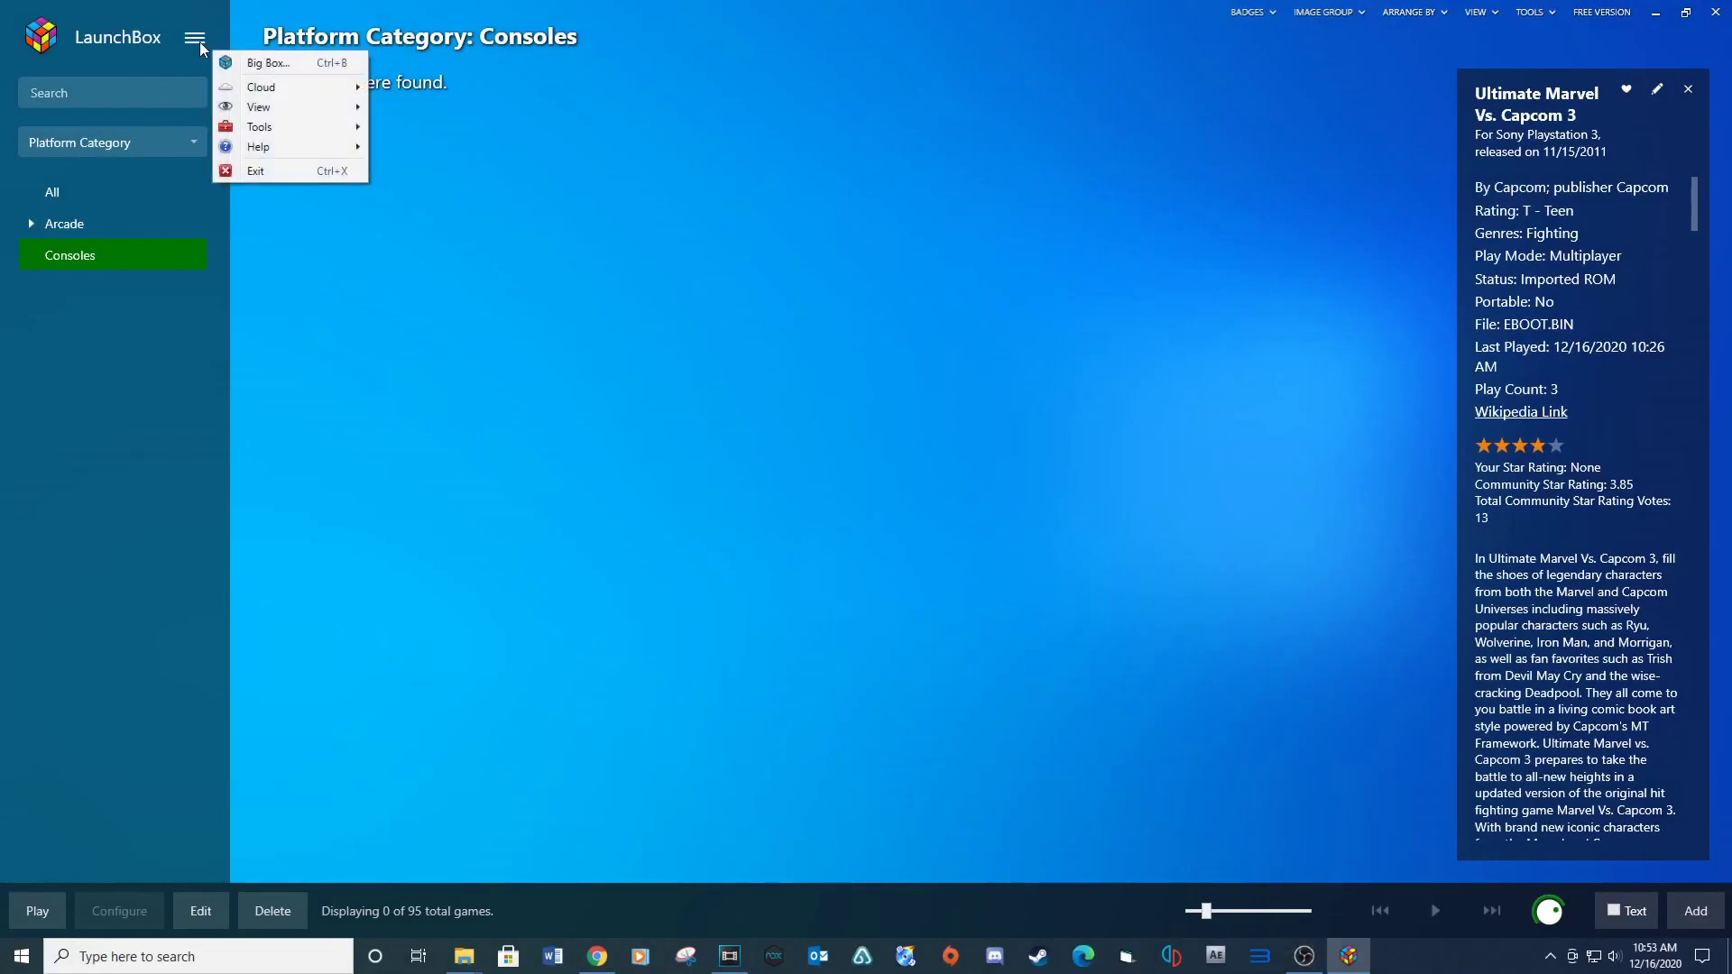
pyautogui.moveTo(271, 126)
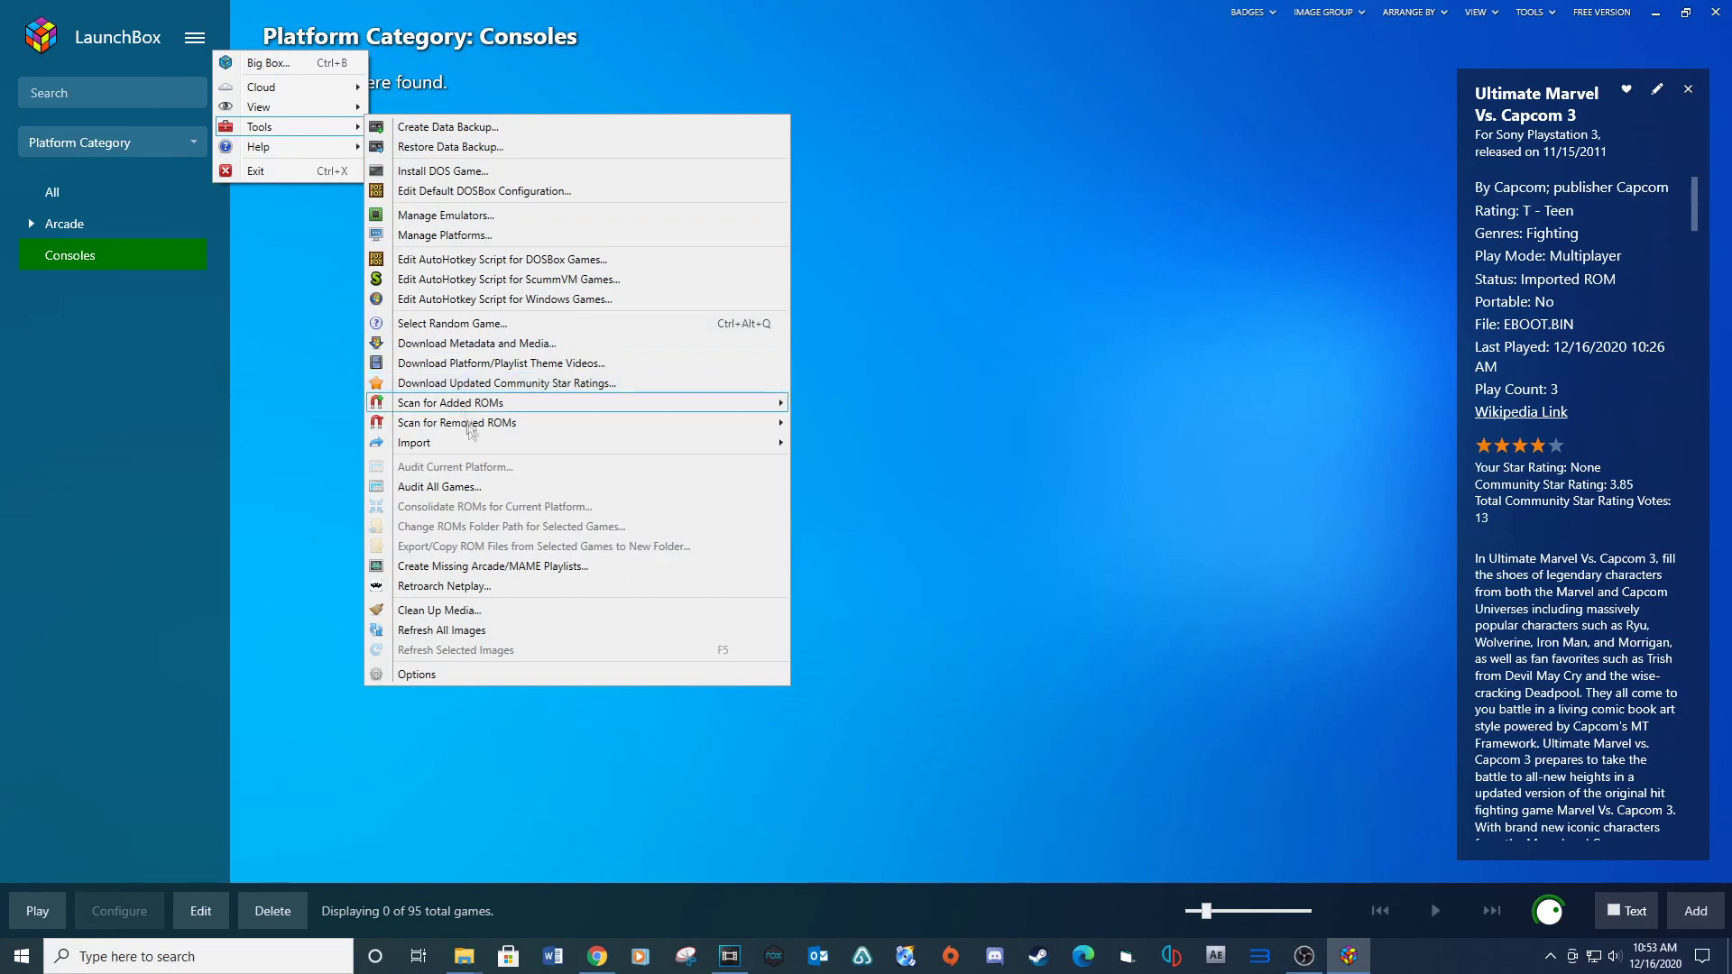
pyautogui.moveTo(587, 444)
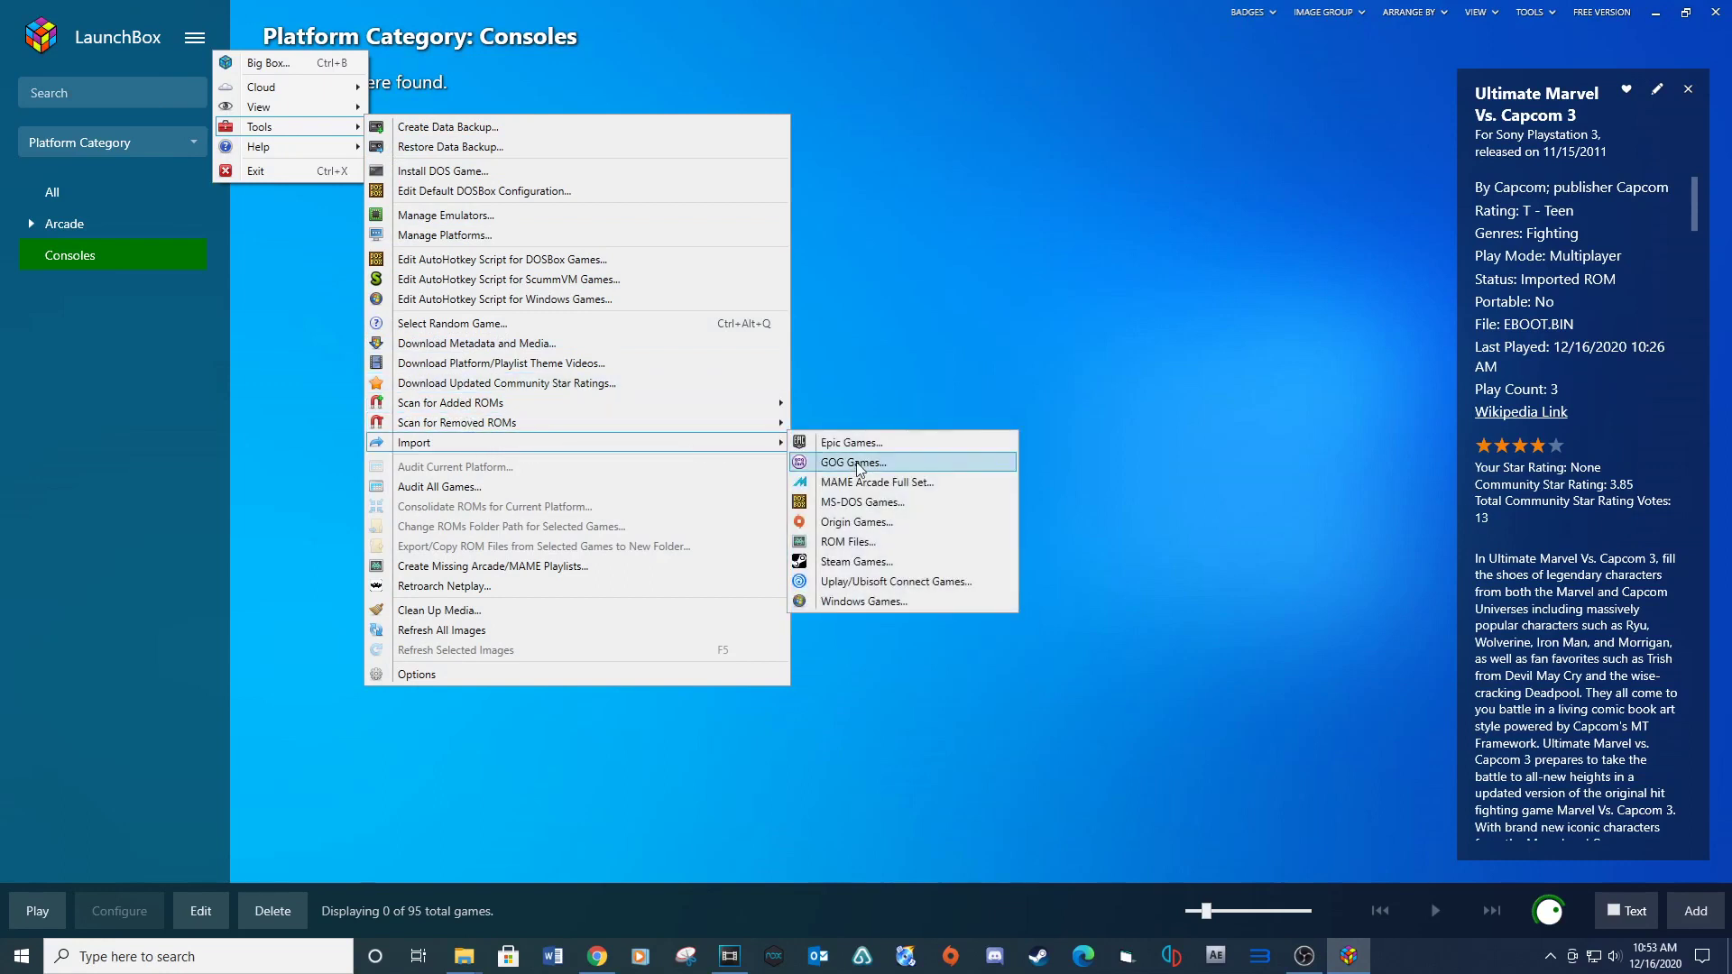
pyautogui.click(861, 542)
pyautogui.click(1082, 693)
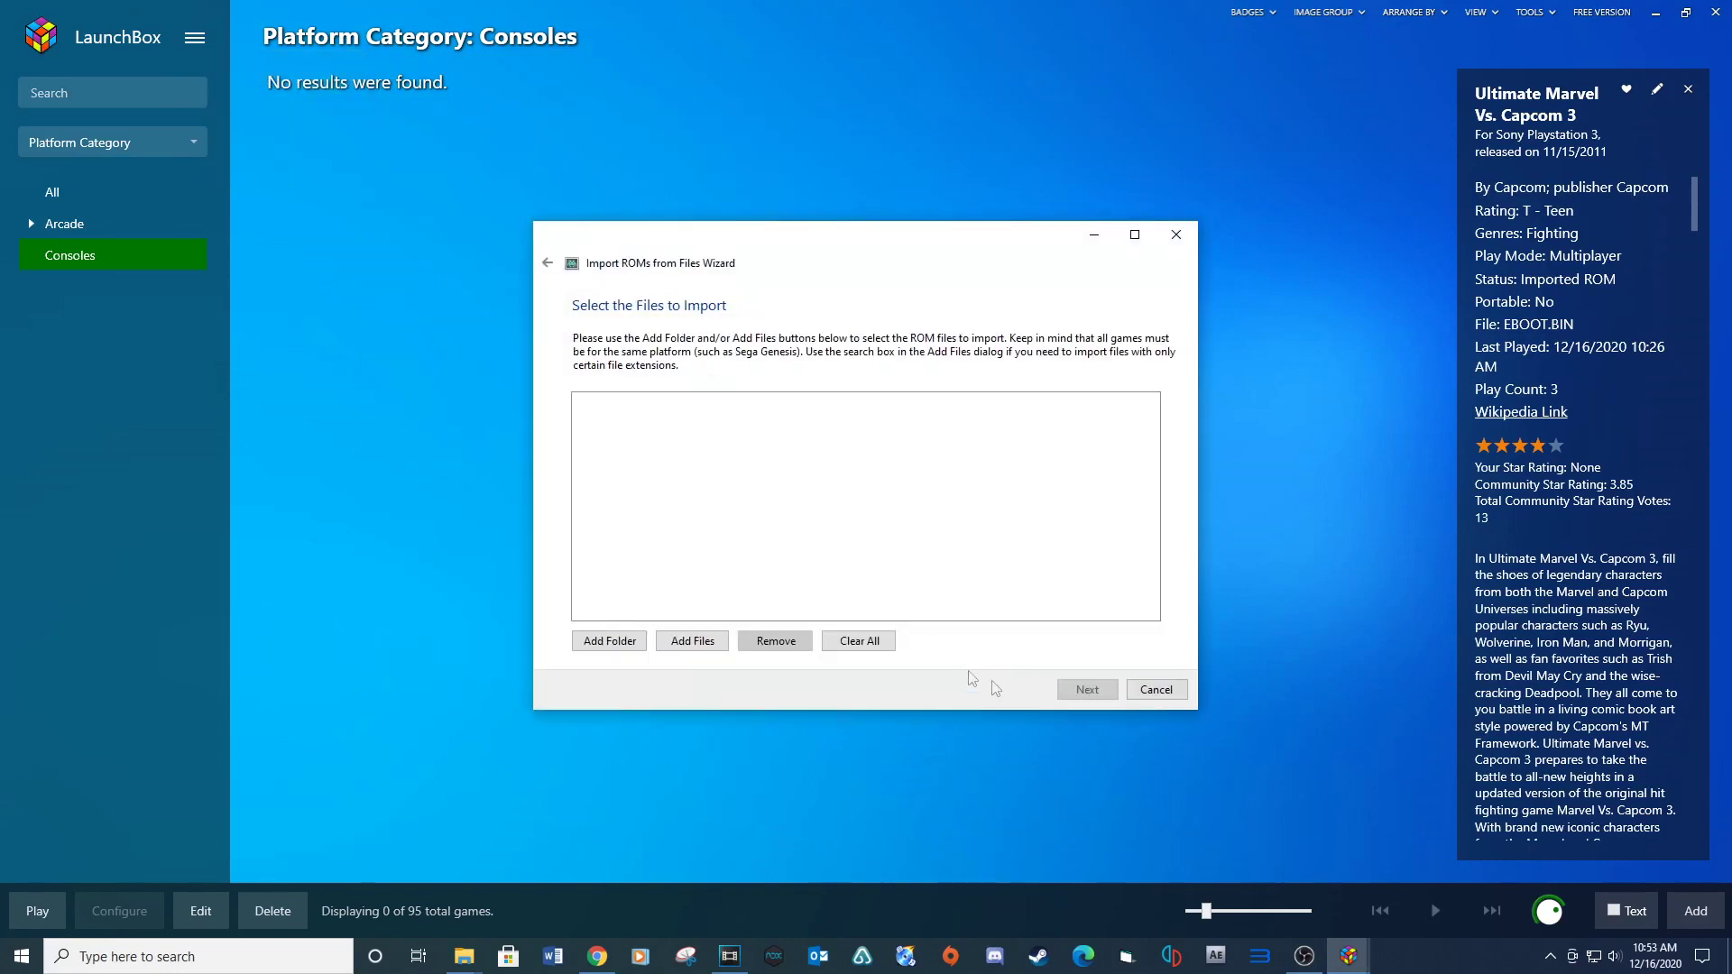
# Add EBOOT.BIN from H:\ps3\dev_hdd0\disc\Ultimate Marvel Vs. Capcom 3\PS3_GAME\USRDIR as the file to import and continue the wizard
pyautogui.click(691, 642)
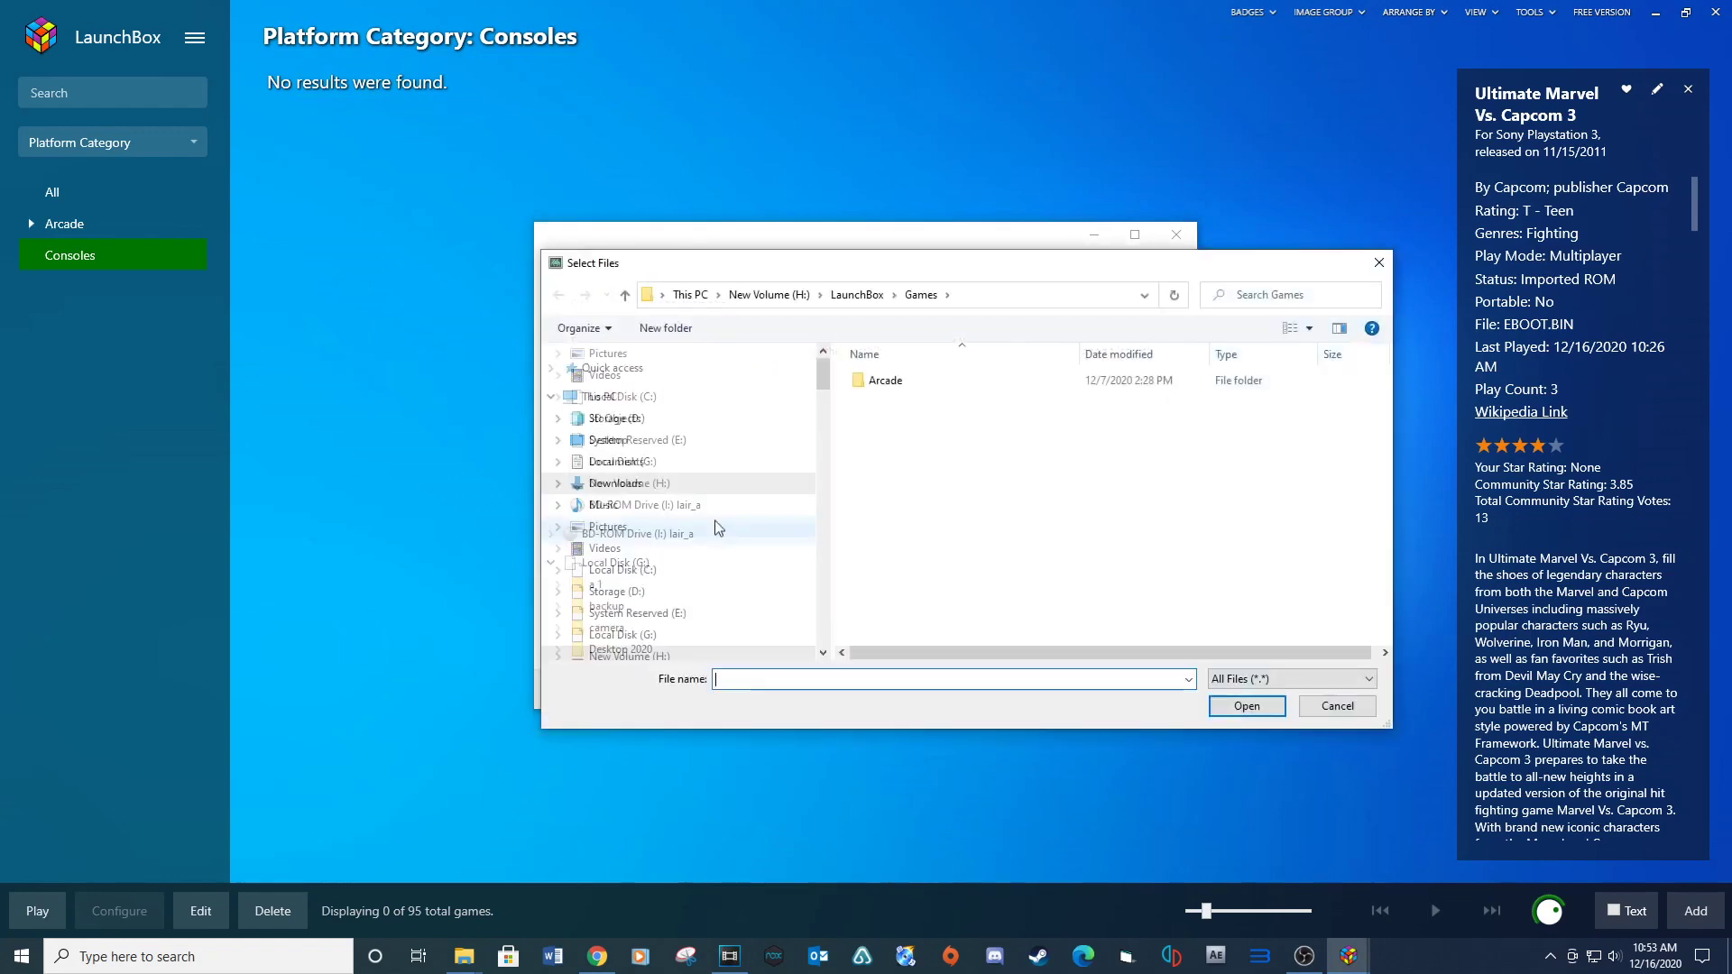
pyautogui.click(769, 294)
pyautogui.doubleClick(897, 456)
pyautogui.doubleClick(922, 455)
pyautogui.doubleClick(888, 380)
pyautogui.doubleClick(900, 401)
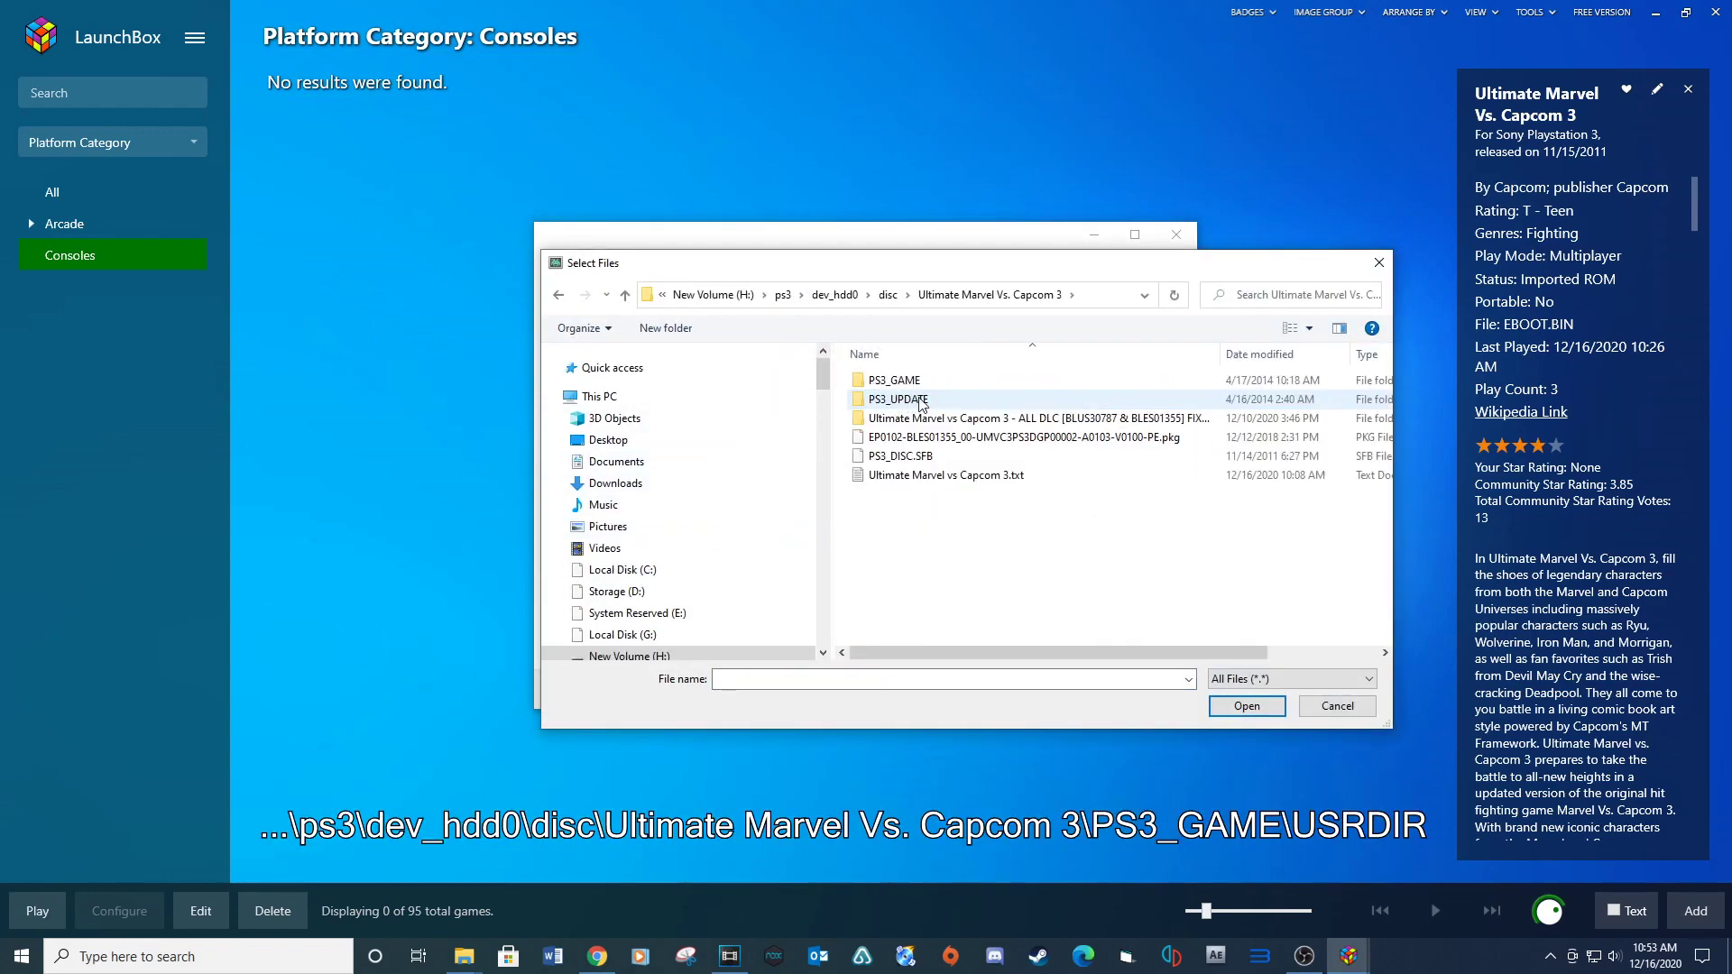
pyautogui.doubleClick(911, 382)
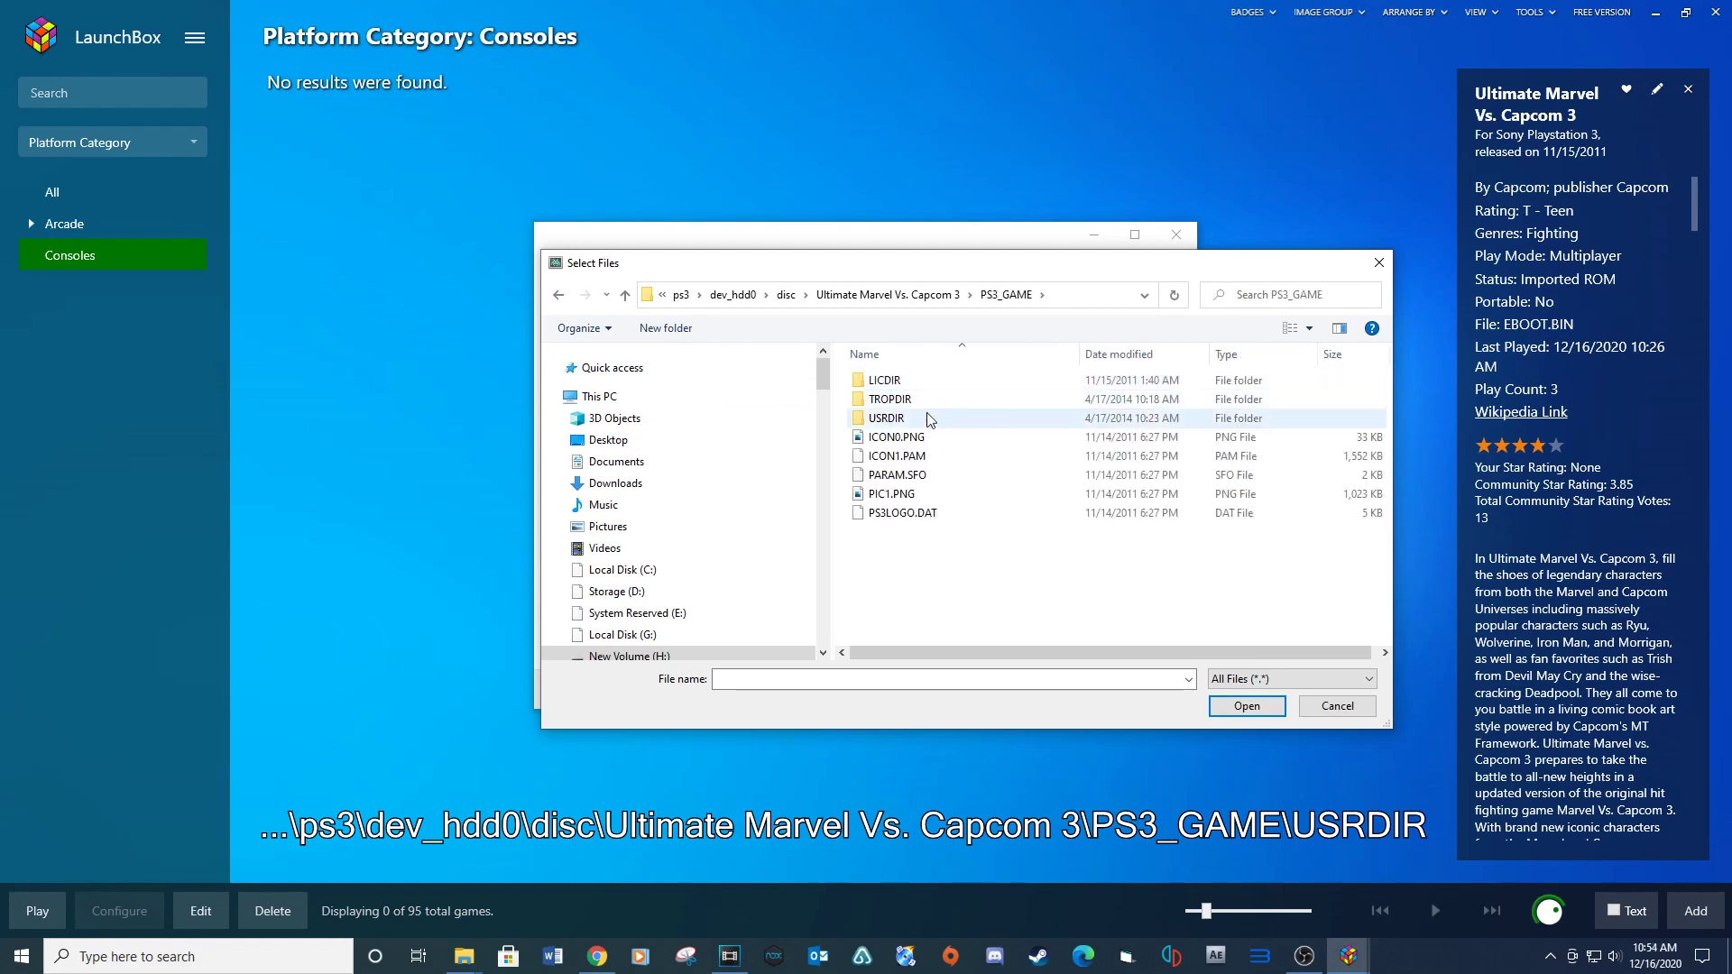
pyautogui.doubleClick(927, 415)
pyautogui.click(907, 419)
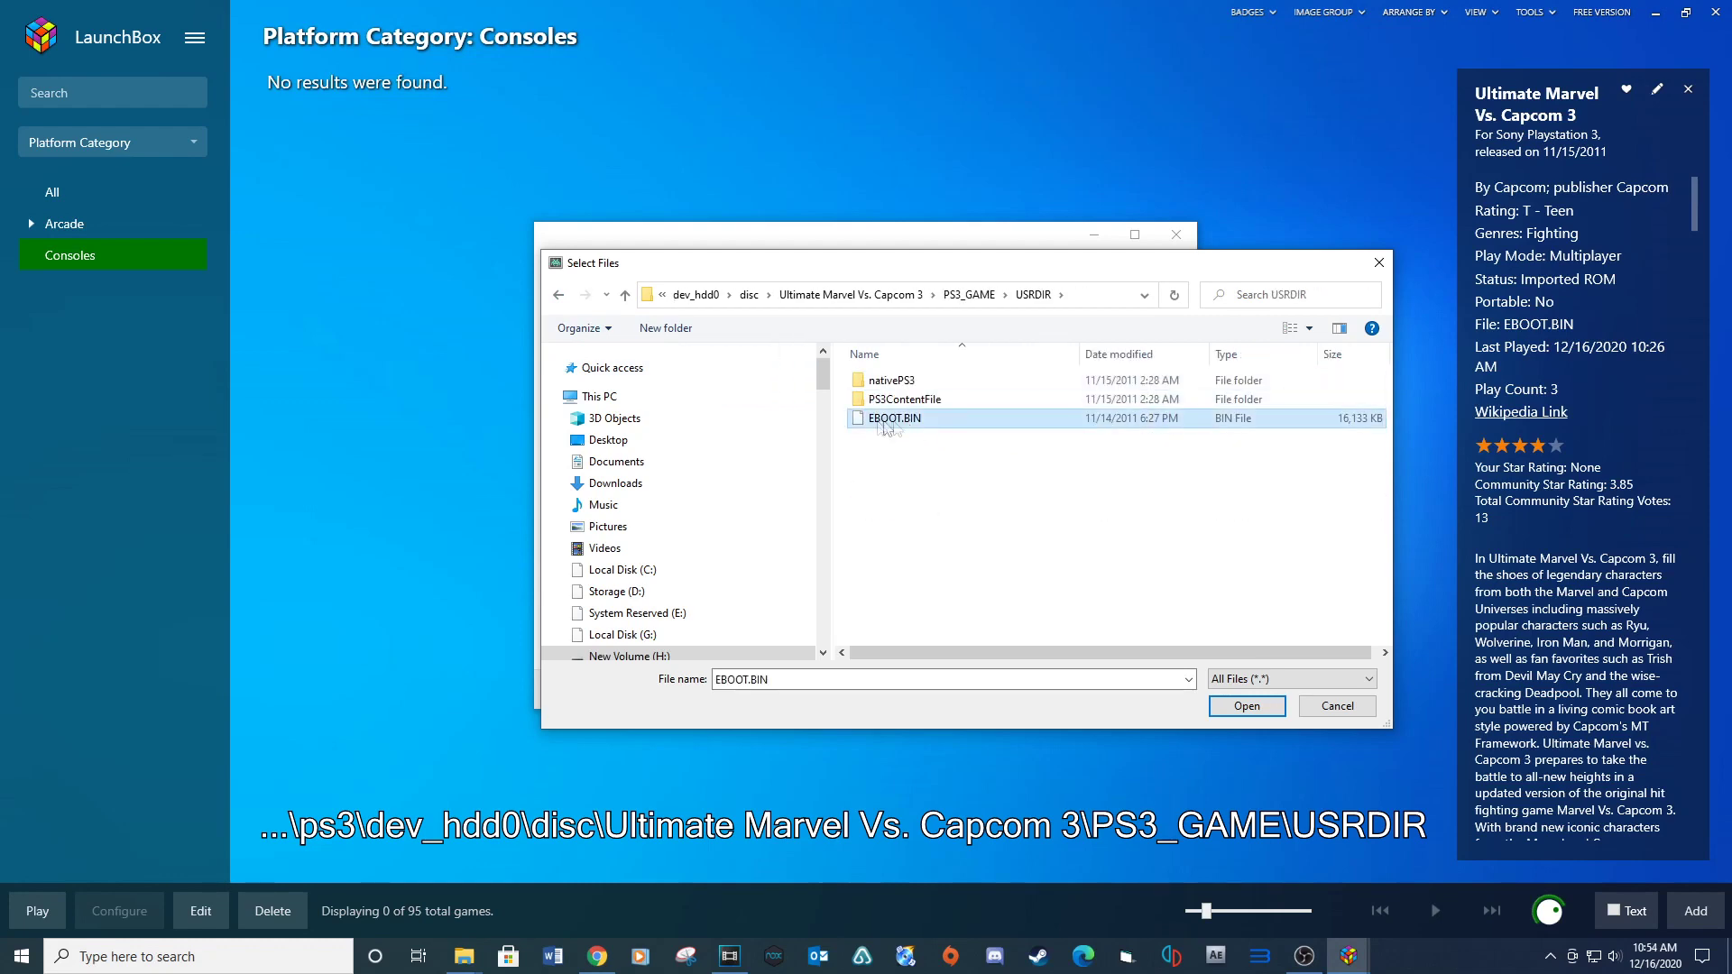
pyautogui.click(1239, 709)
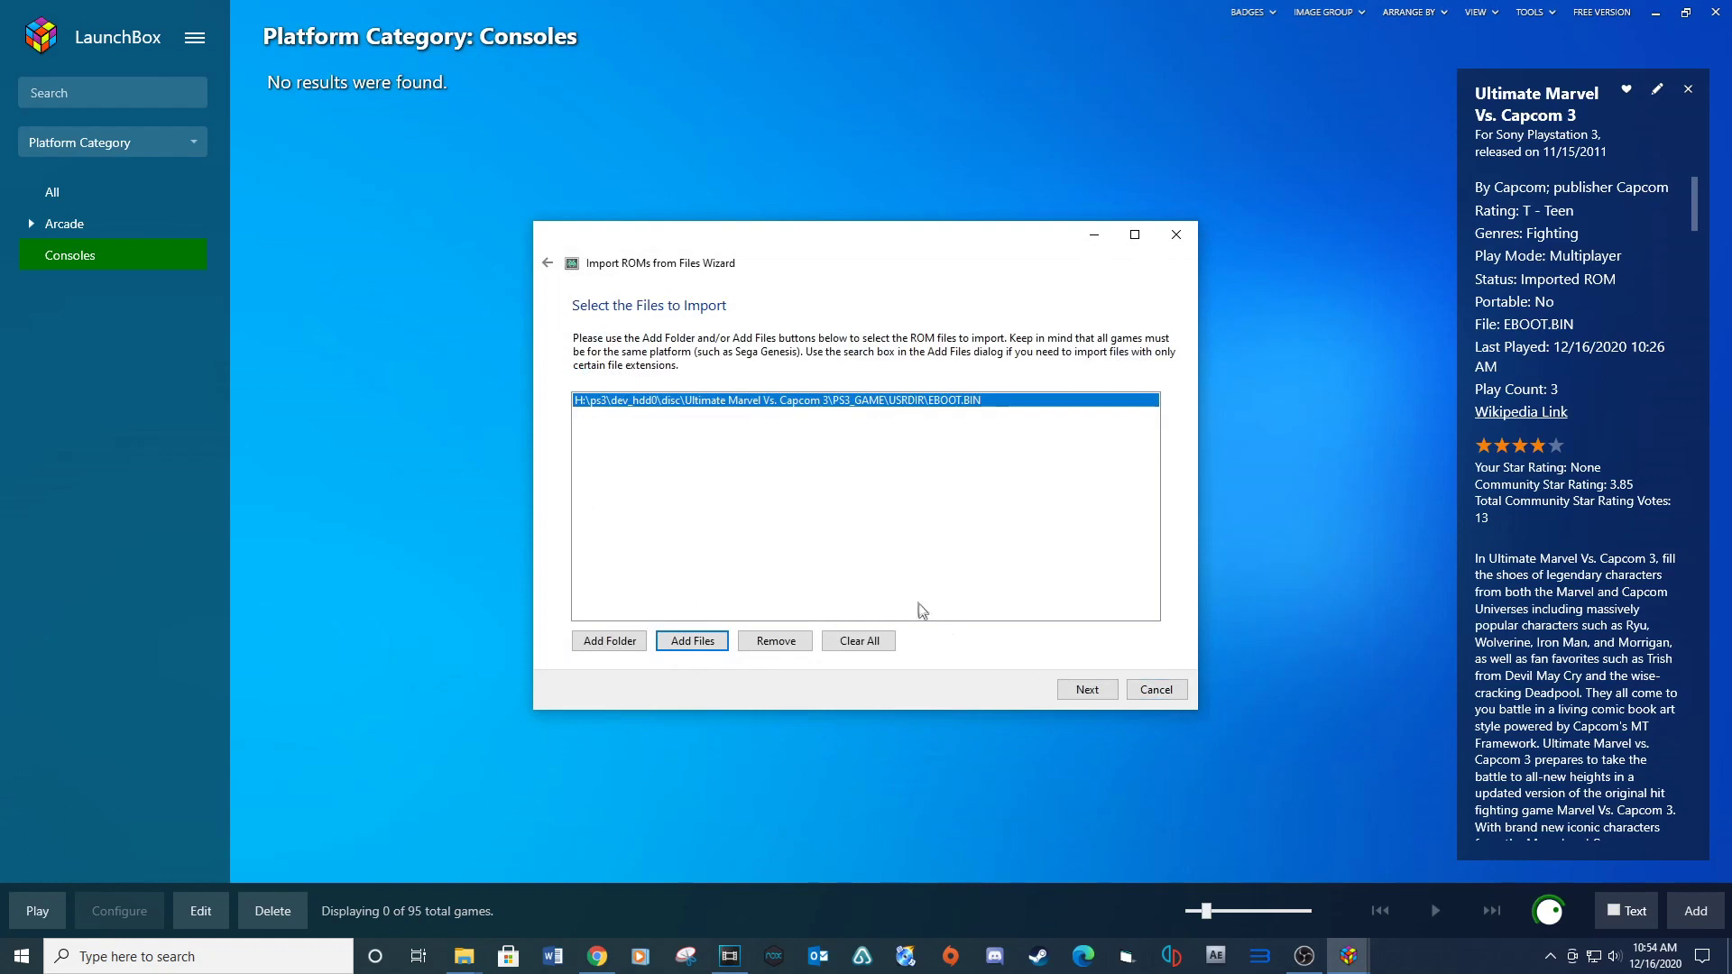
pyautogui.click(1083, 691)
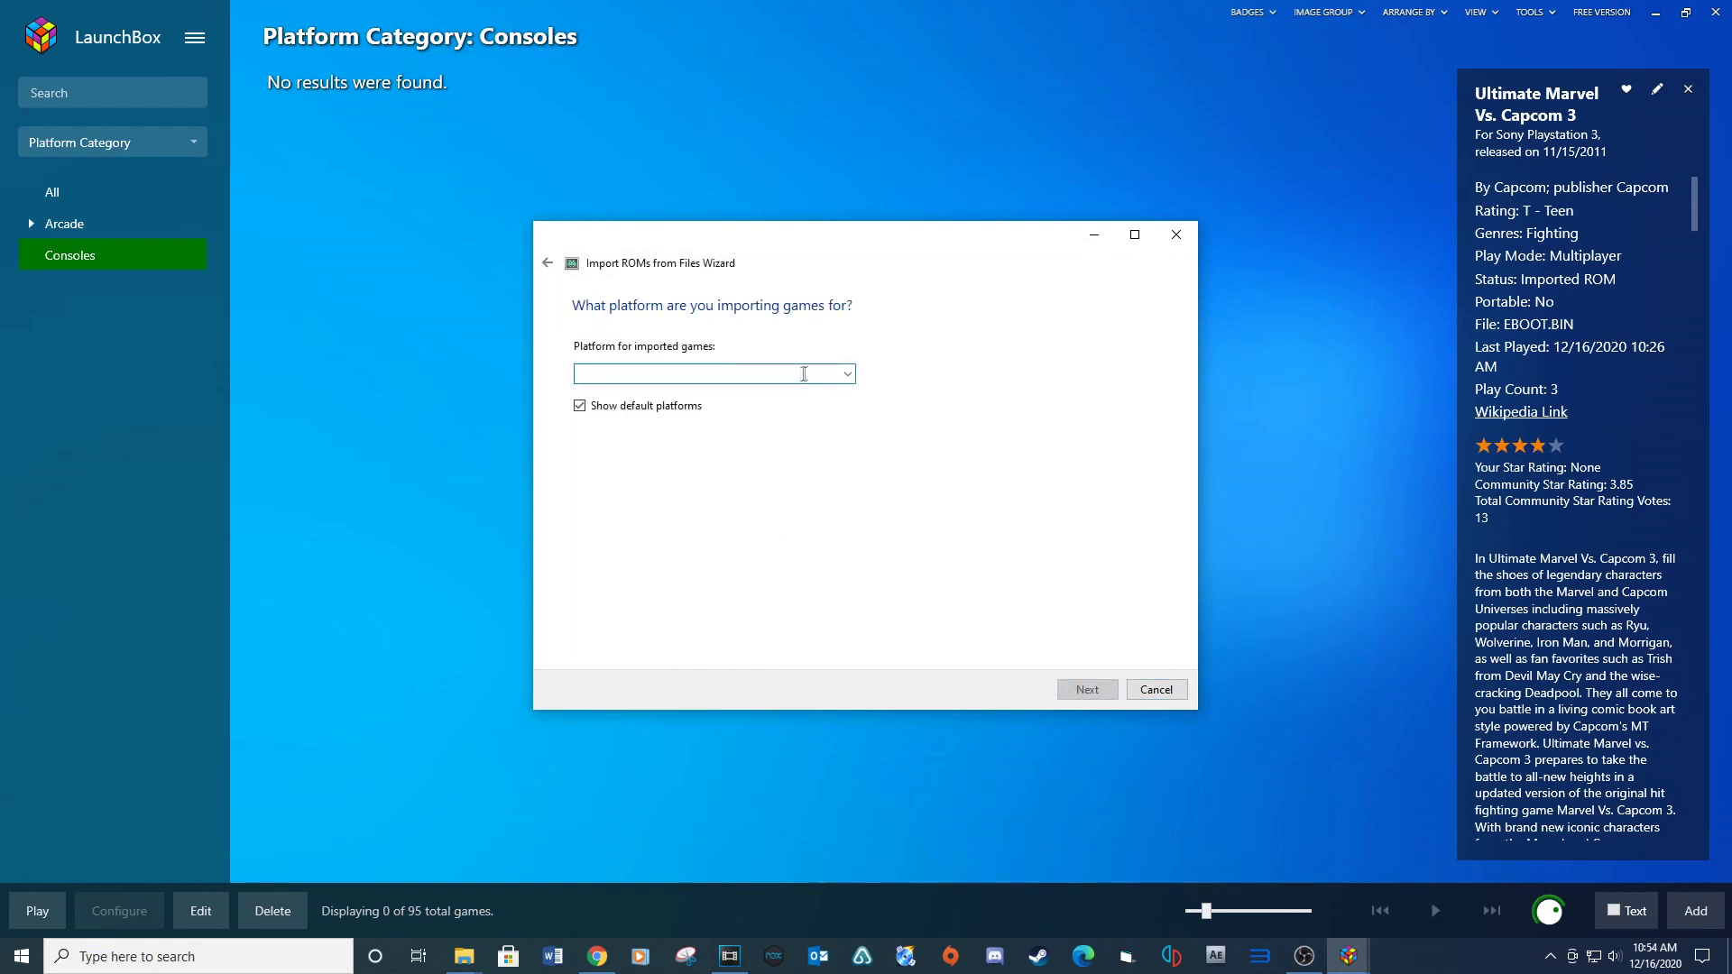
# Set Sony Playstation 3 as the platform for the imported game and continue to the emulator choice
pyautogui.click(847, 373)
pyautogui.scroll(-10, 827, 700)
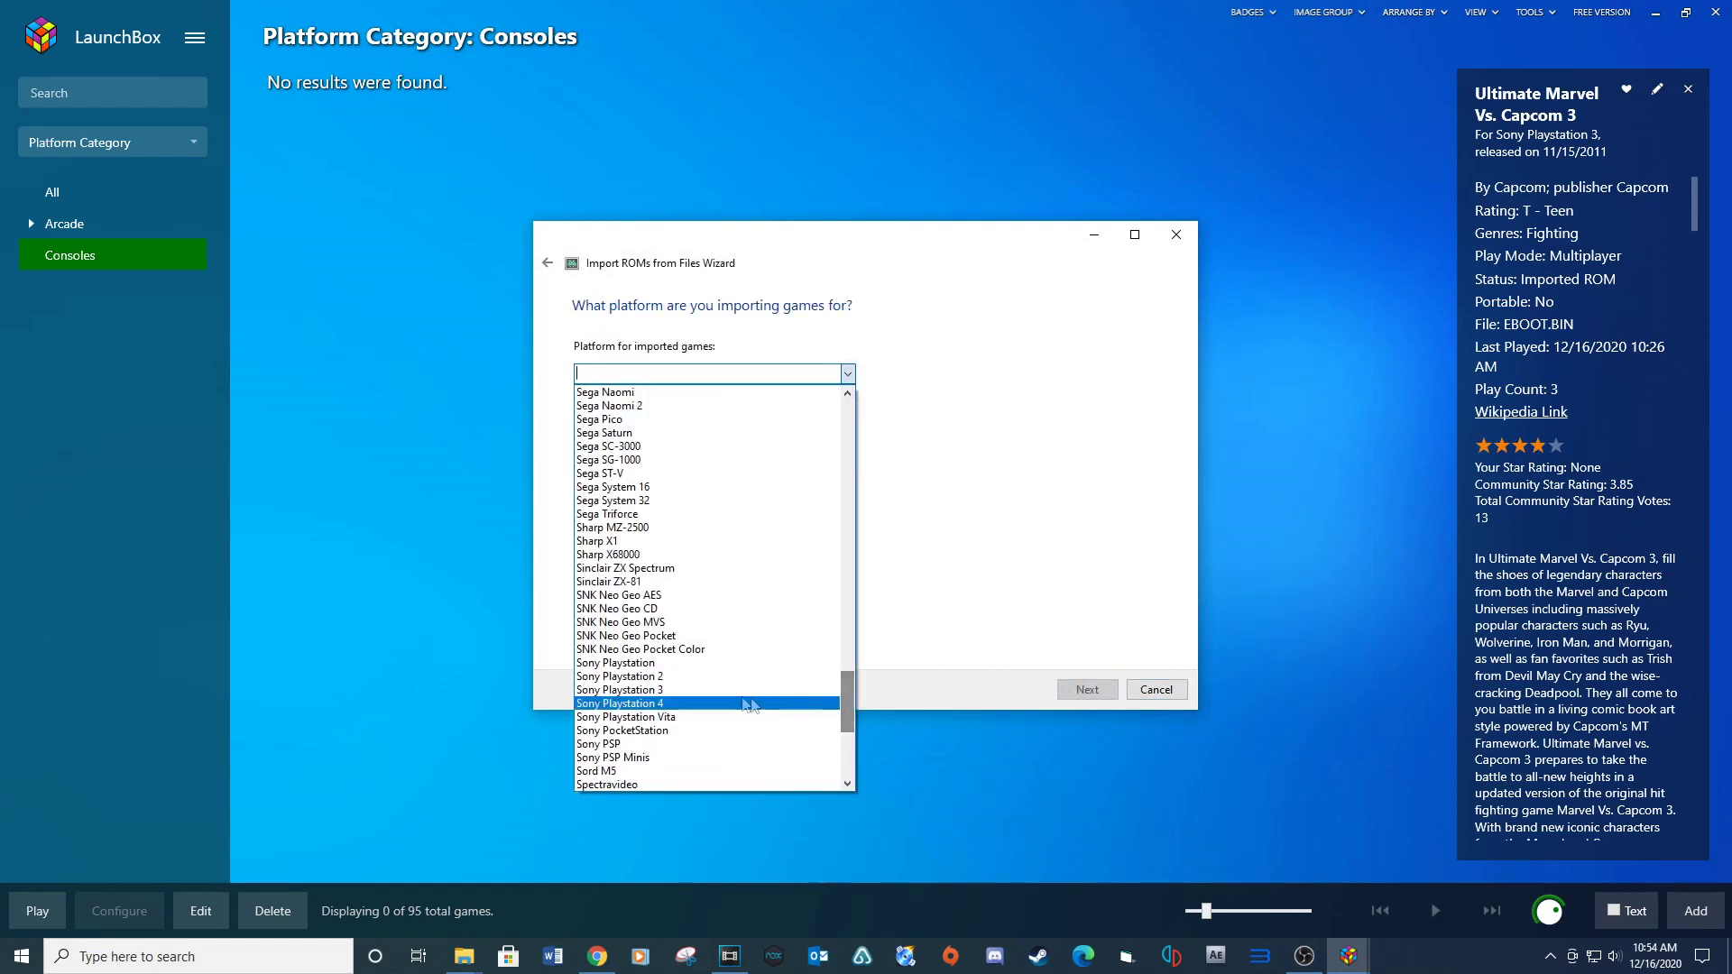
pyautogui.click(742, 688)
pyautogui.click(1086, 689)
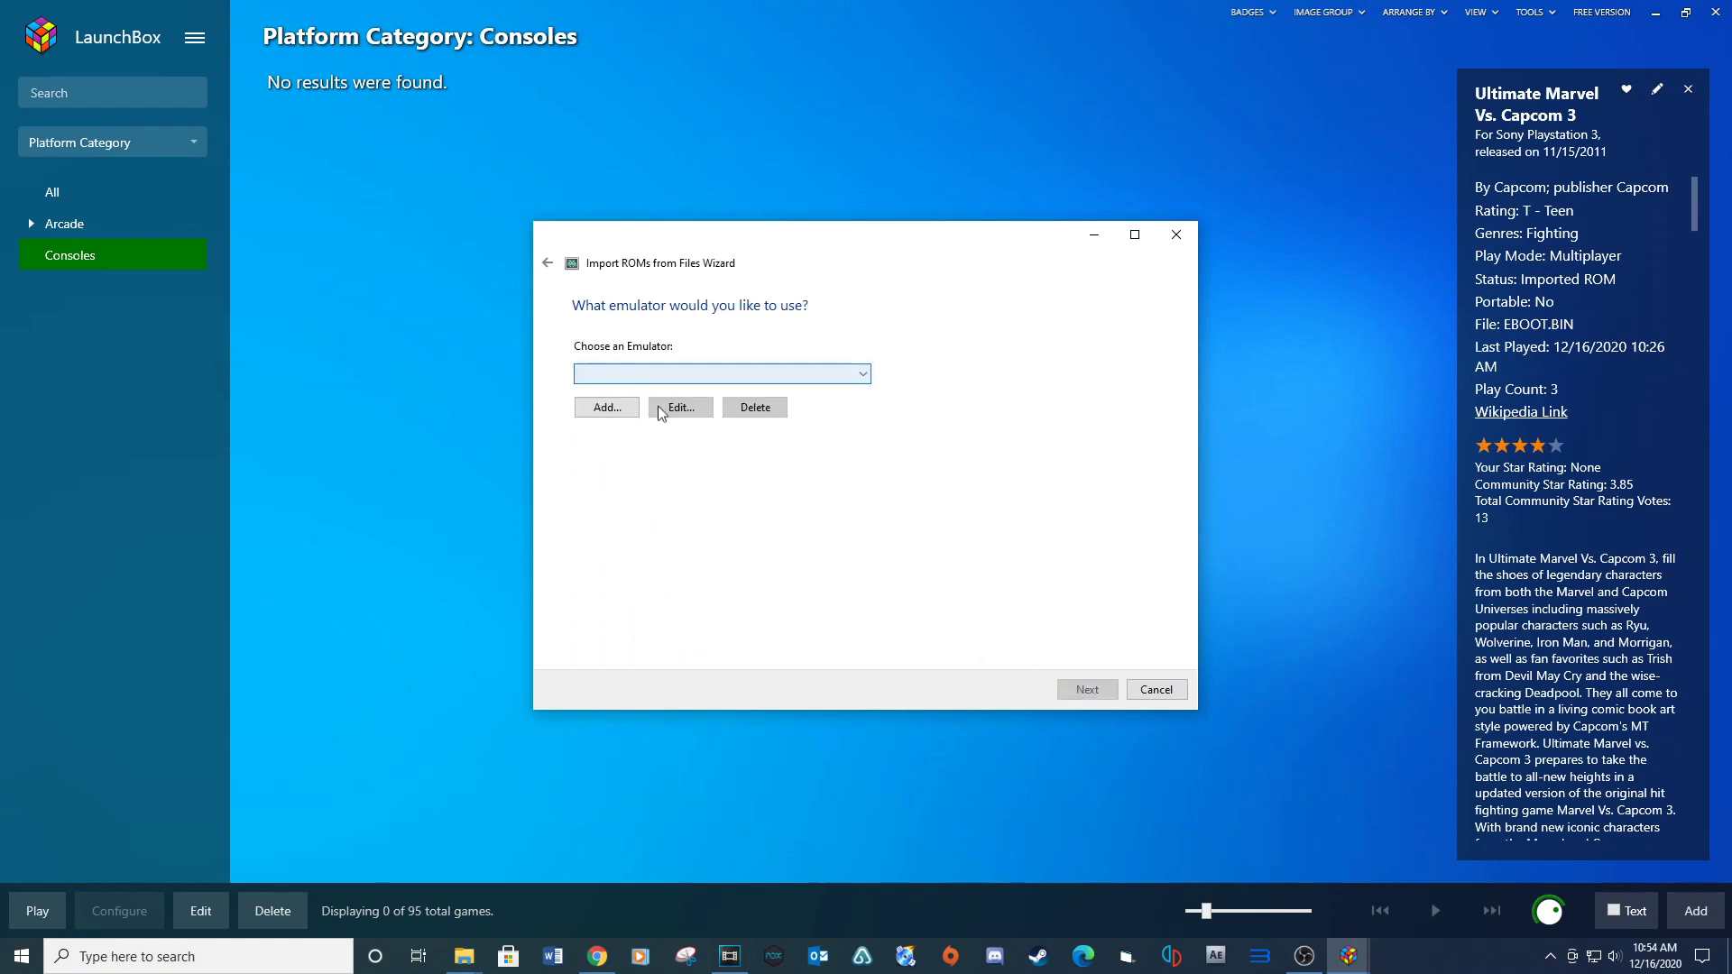
# Add an emulator named rpcs3 with the application H:\ps3\rpcs3.exe and enable hiding its console window on startup/shutdown
pyautogui.click(619, 407)
pyautogui.write('rpcs3')
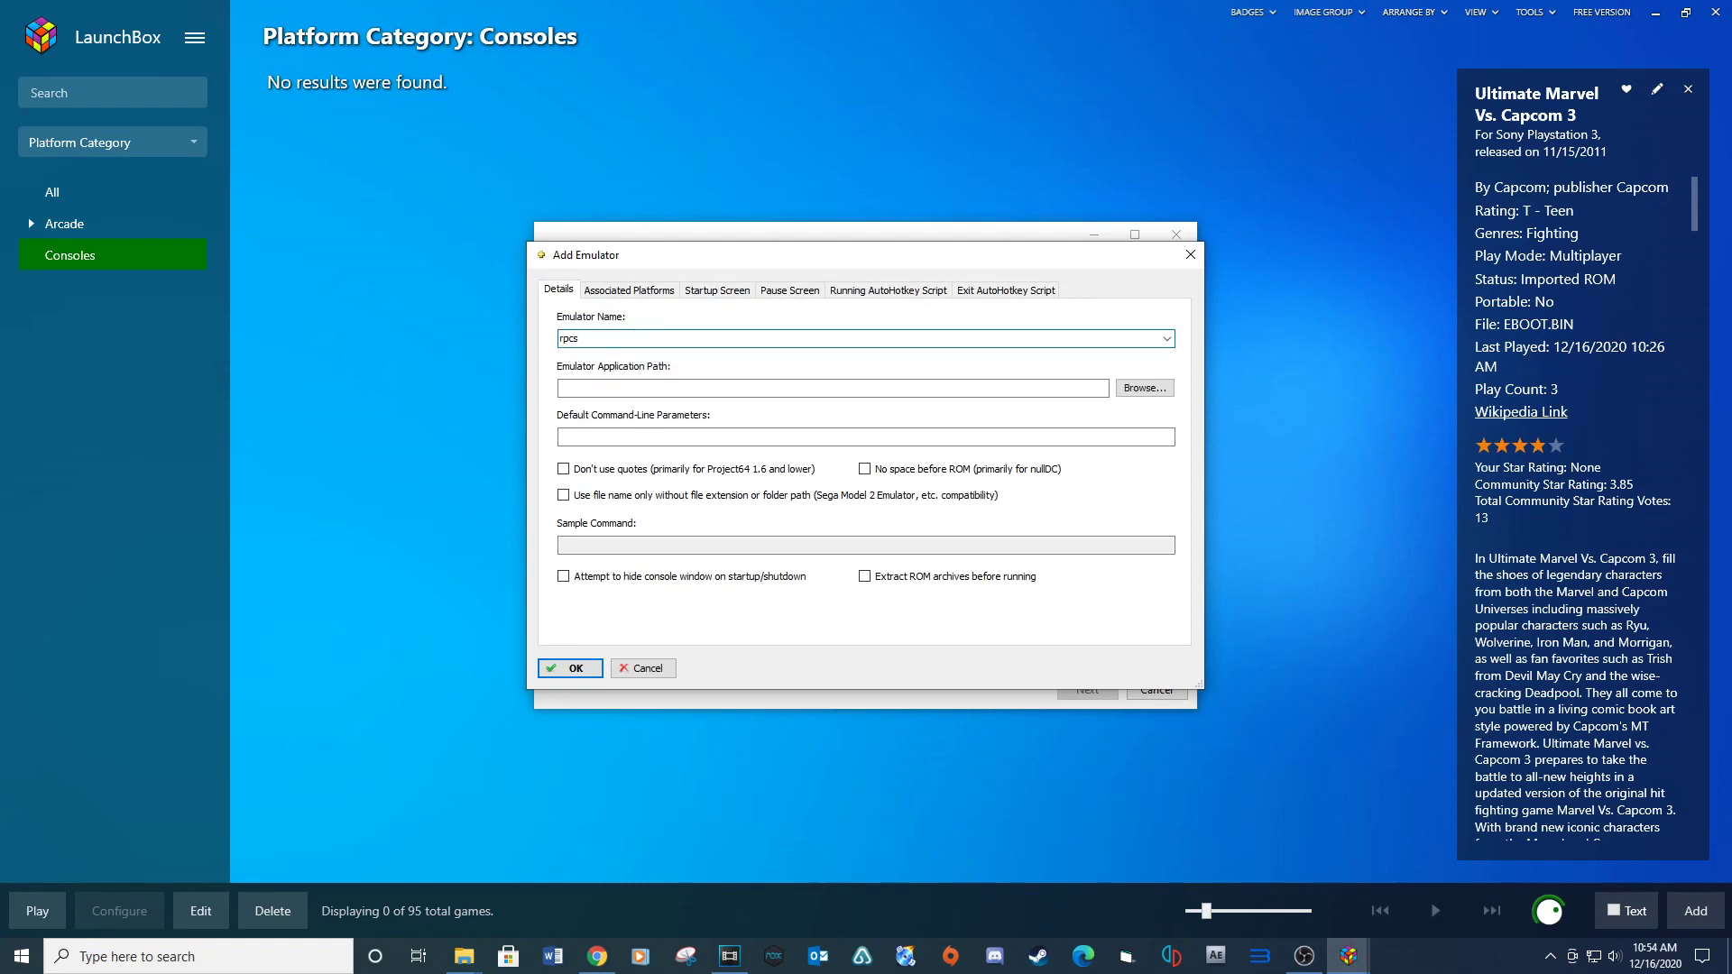
pyautogui.click(1144, 388)
pyautogui.click(763, 314)
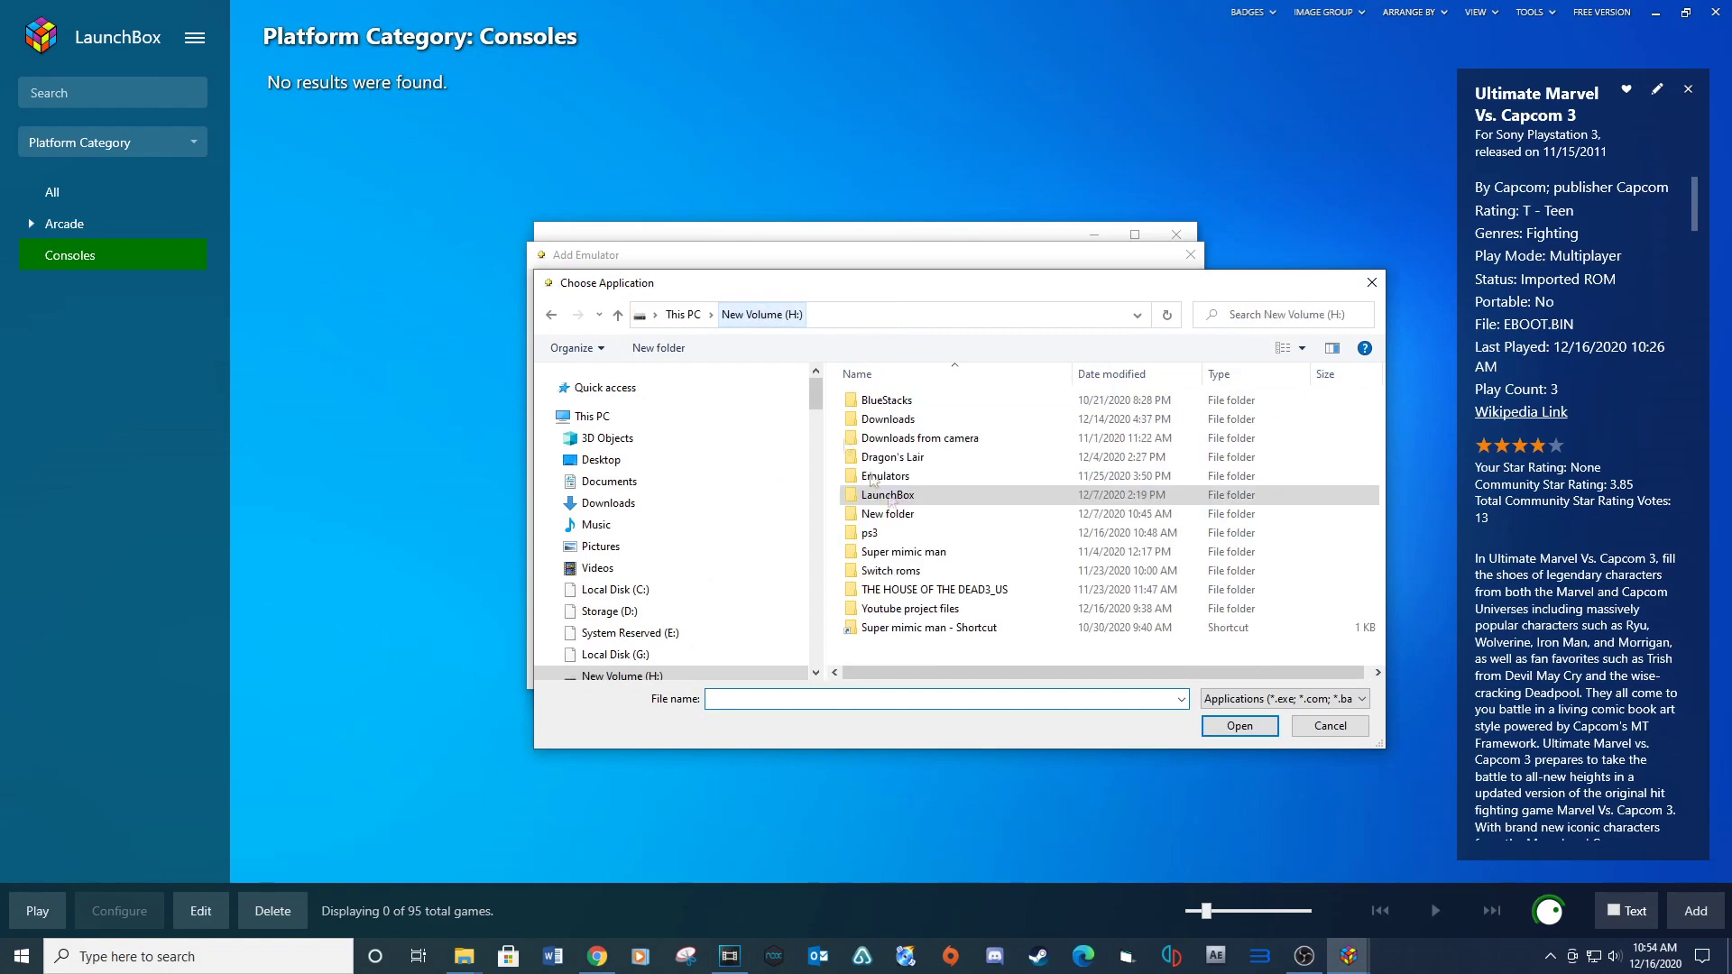
pyautogui.doubleClick(882, 534)
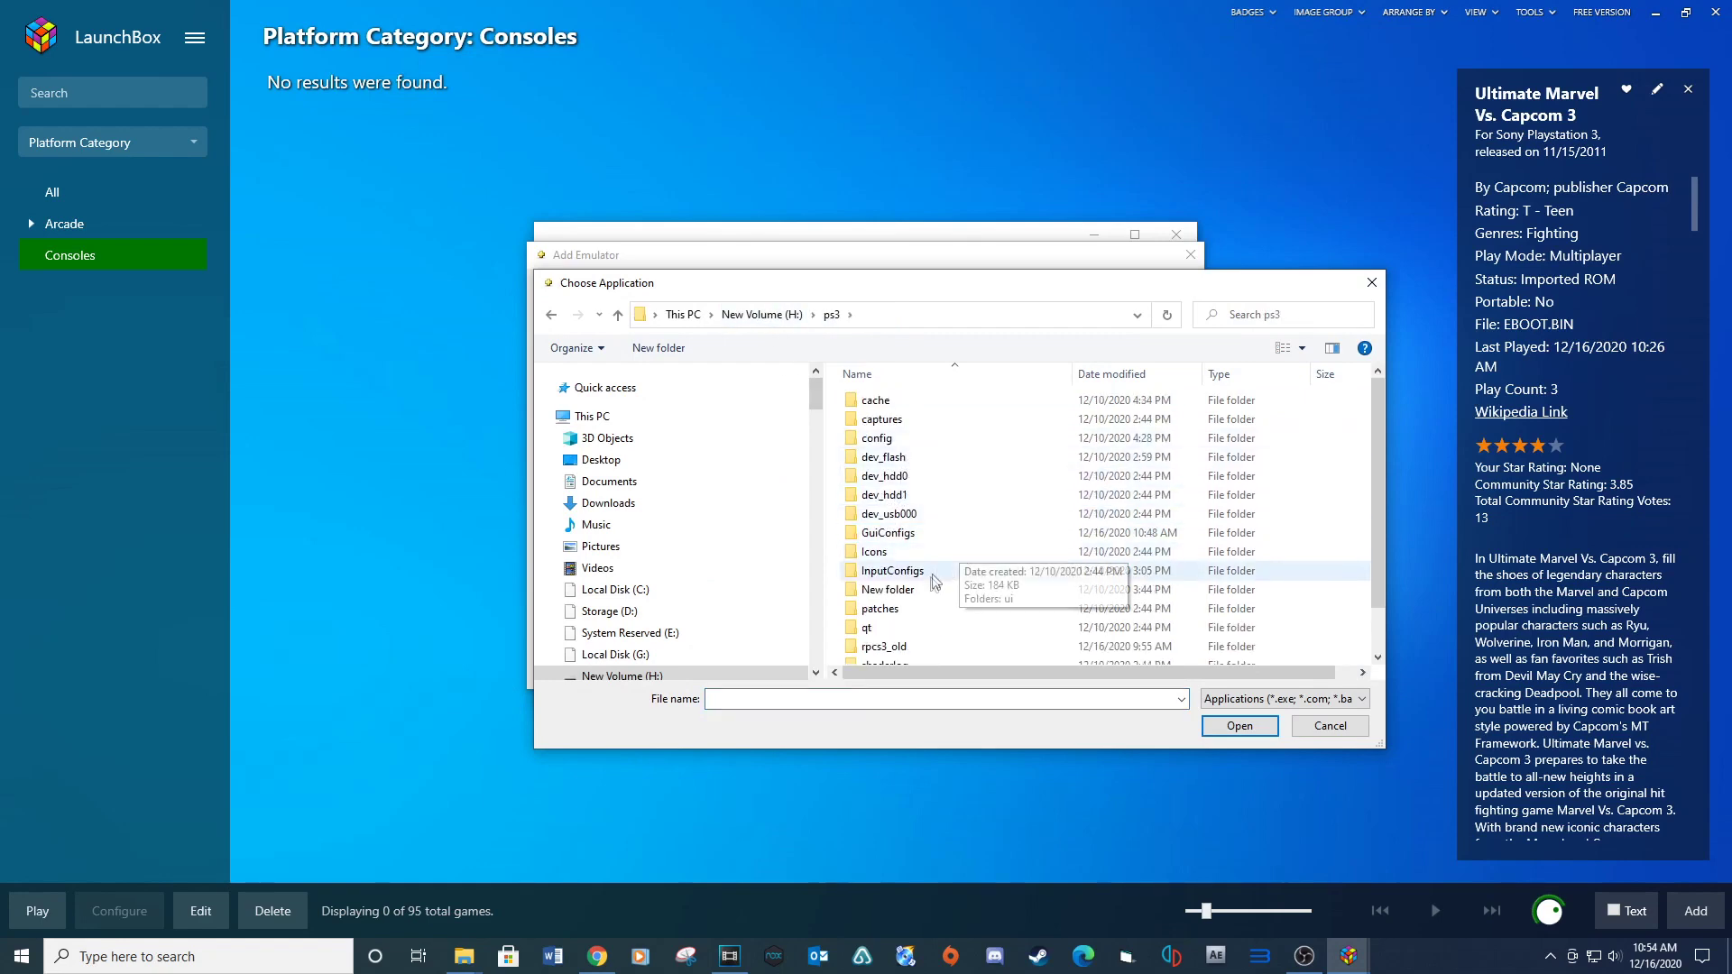
pyautogui.scroll(-1, 932, 600)
pyautogui.click(908, 653)
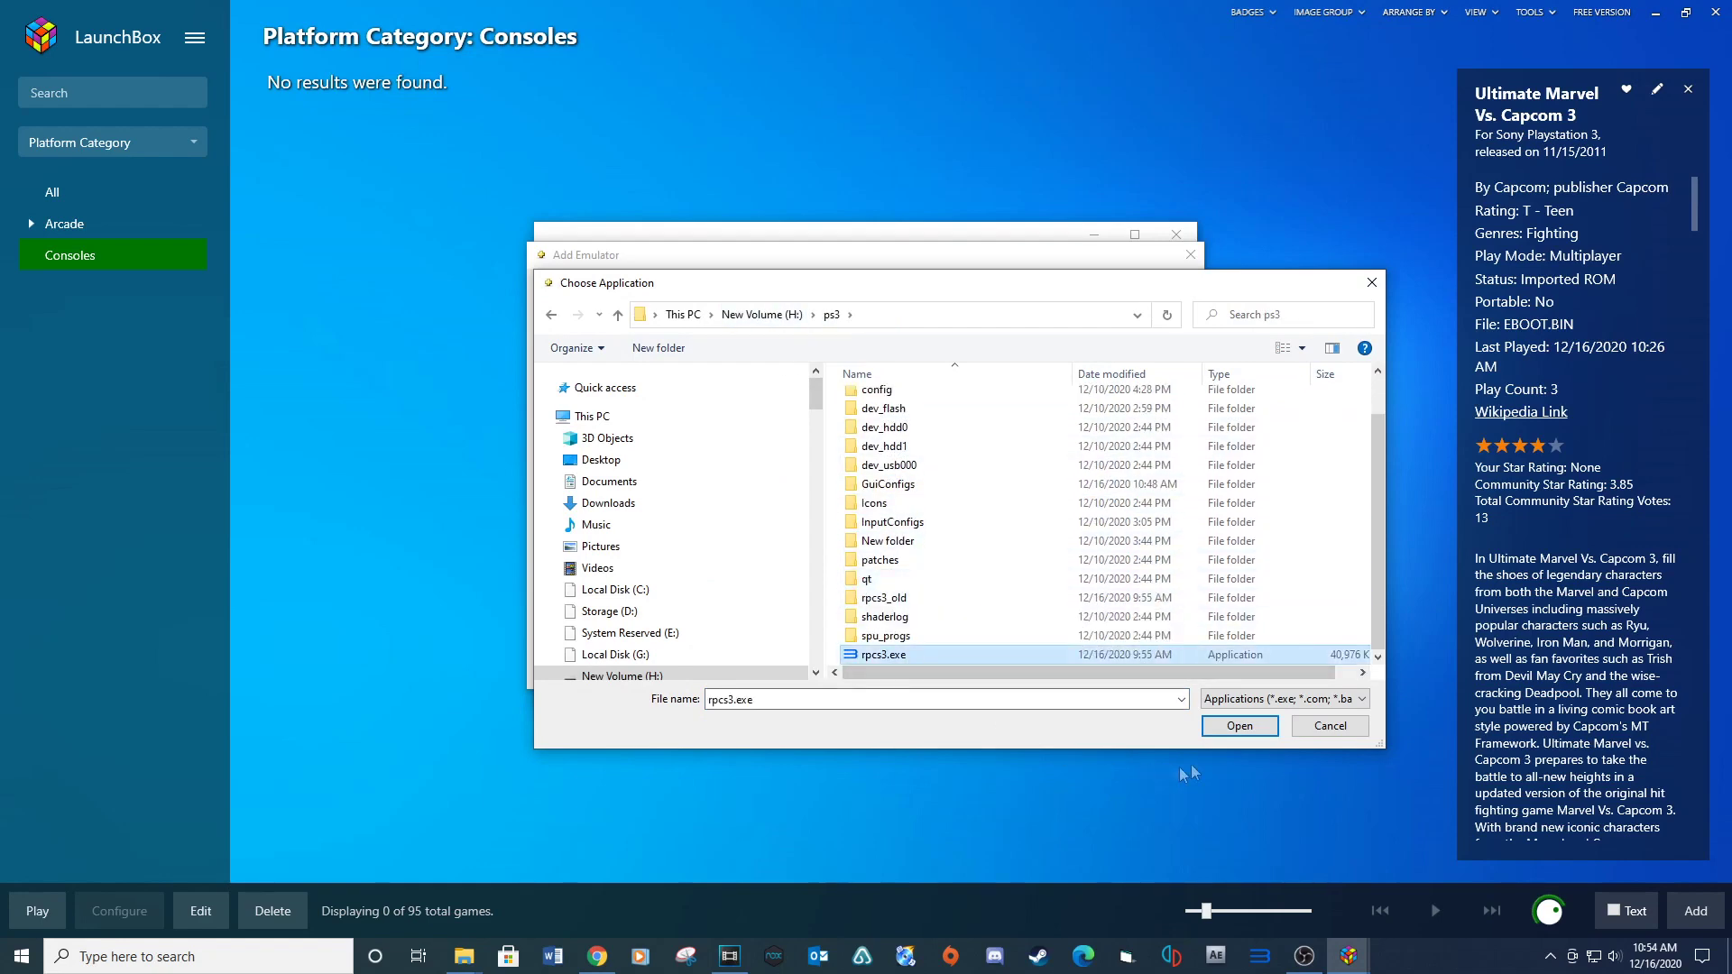
pyautogui.click(1239, 726)
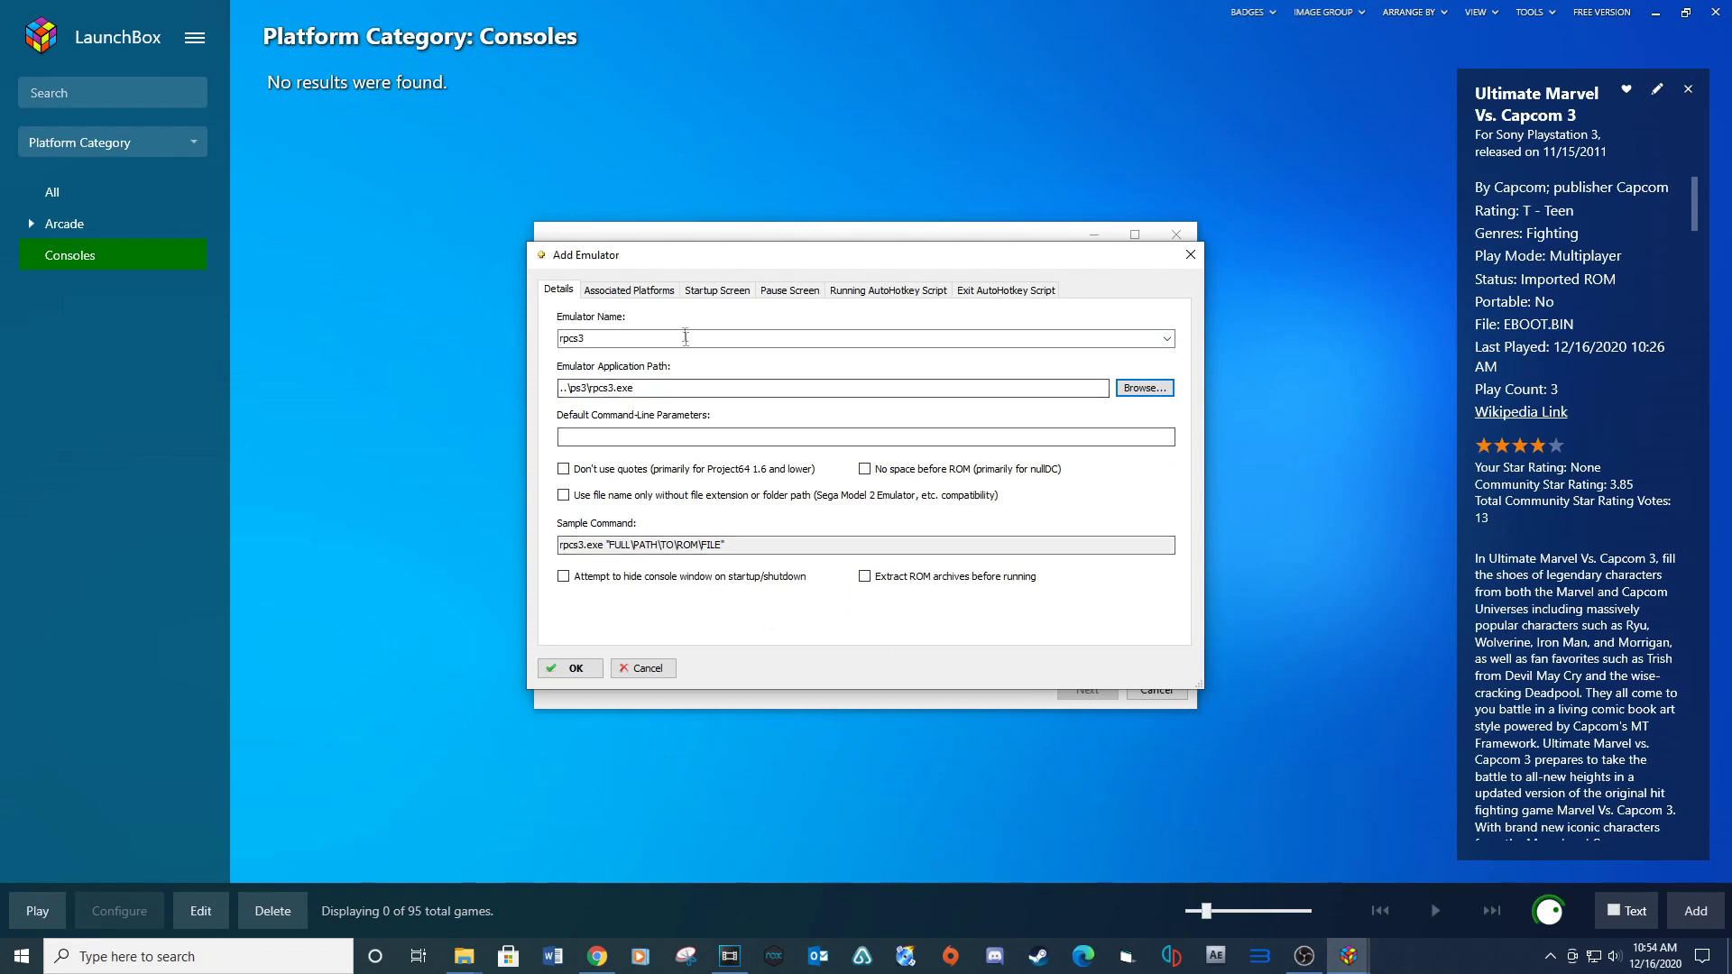
pyautogui.click(563, 579)
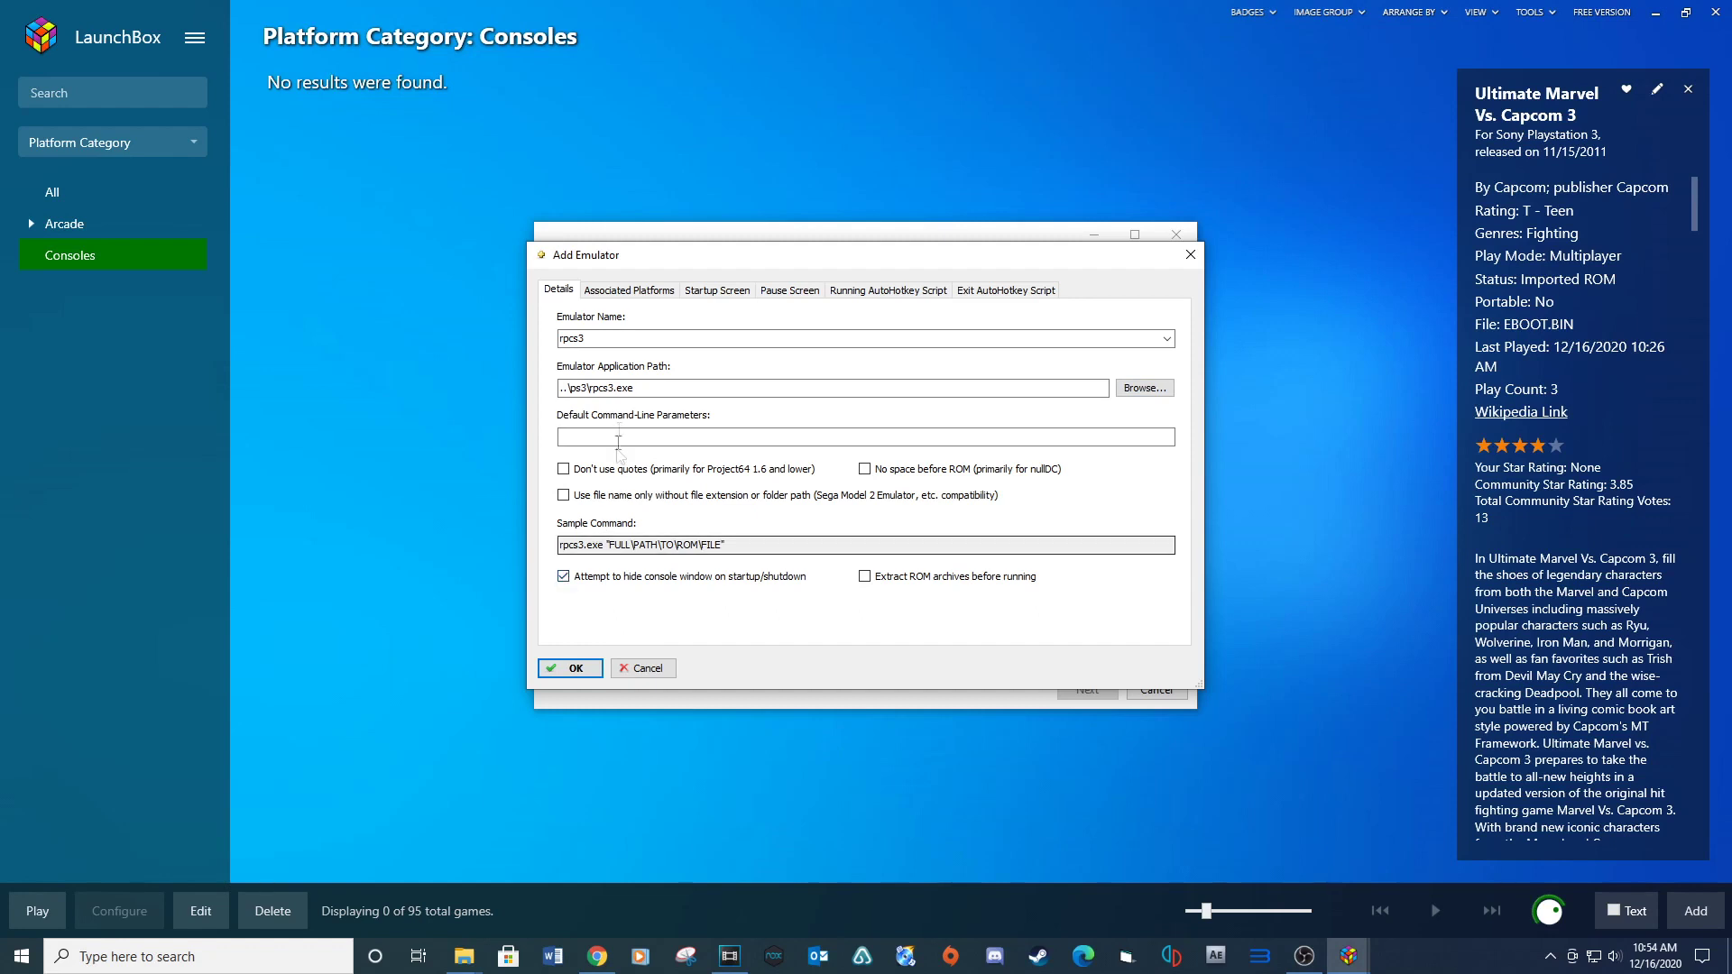
# Associate the emulator with the Sony Playstation 3 platform and make it that platform's default emulator
pyautogui.click(628, 289)
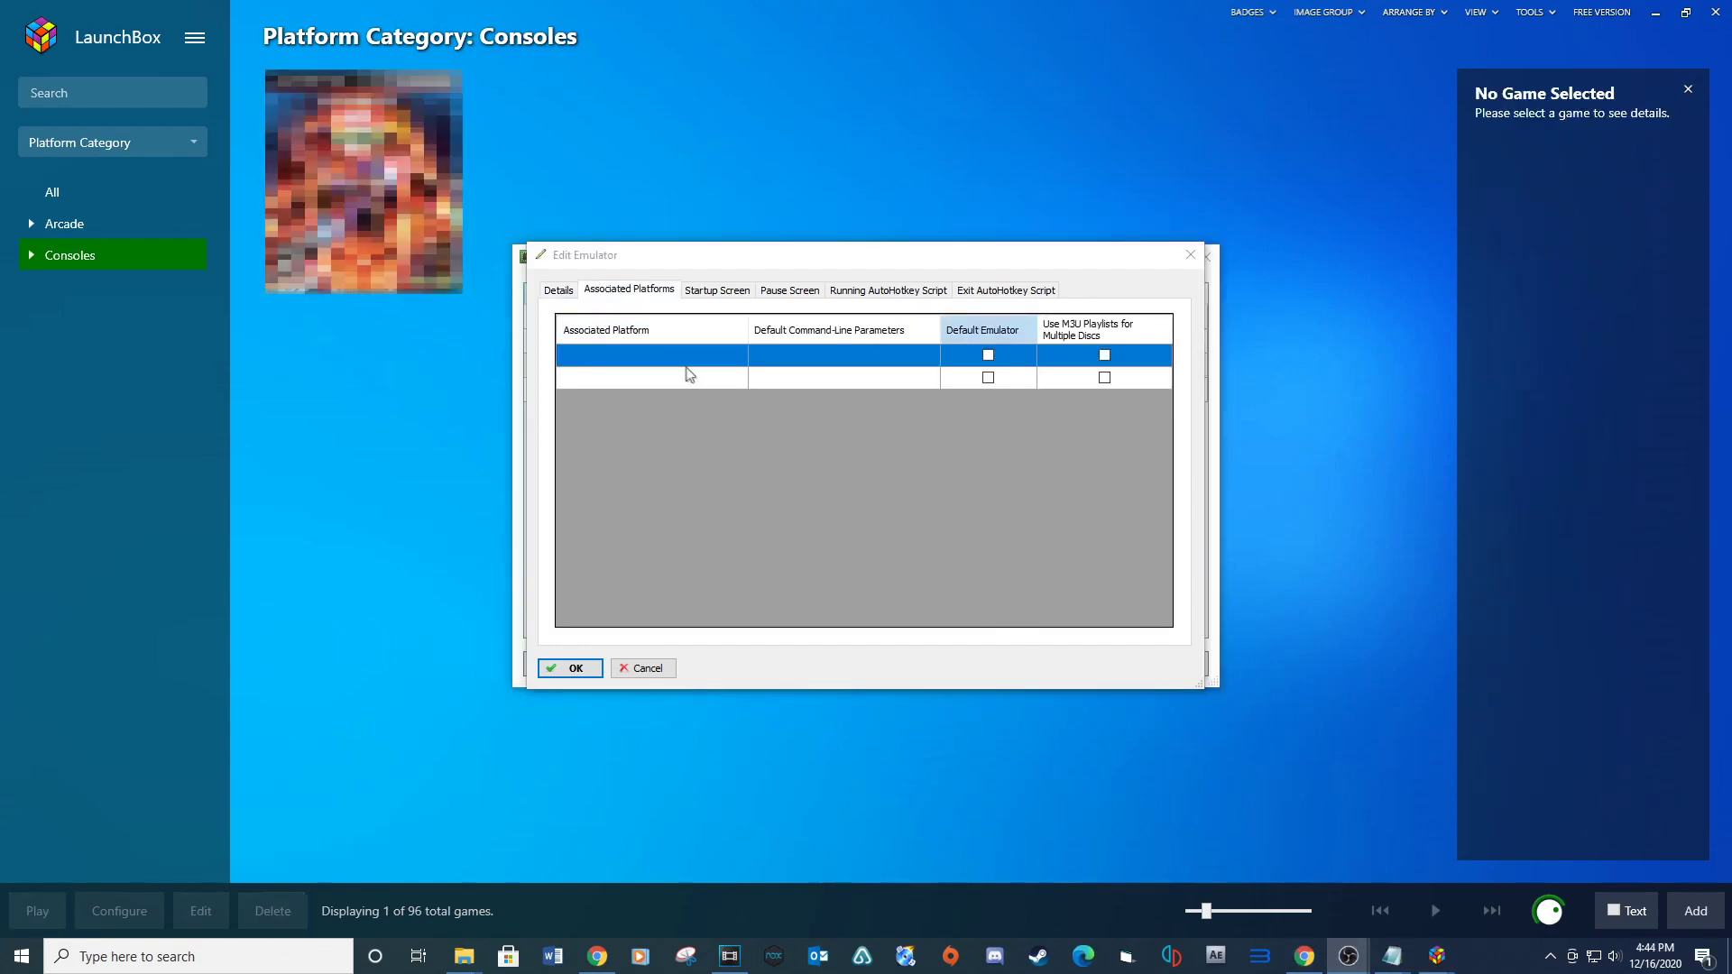
pyautogui.click(680, 359)
pyautogui.click(642, 361)
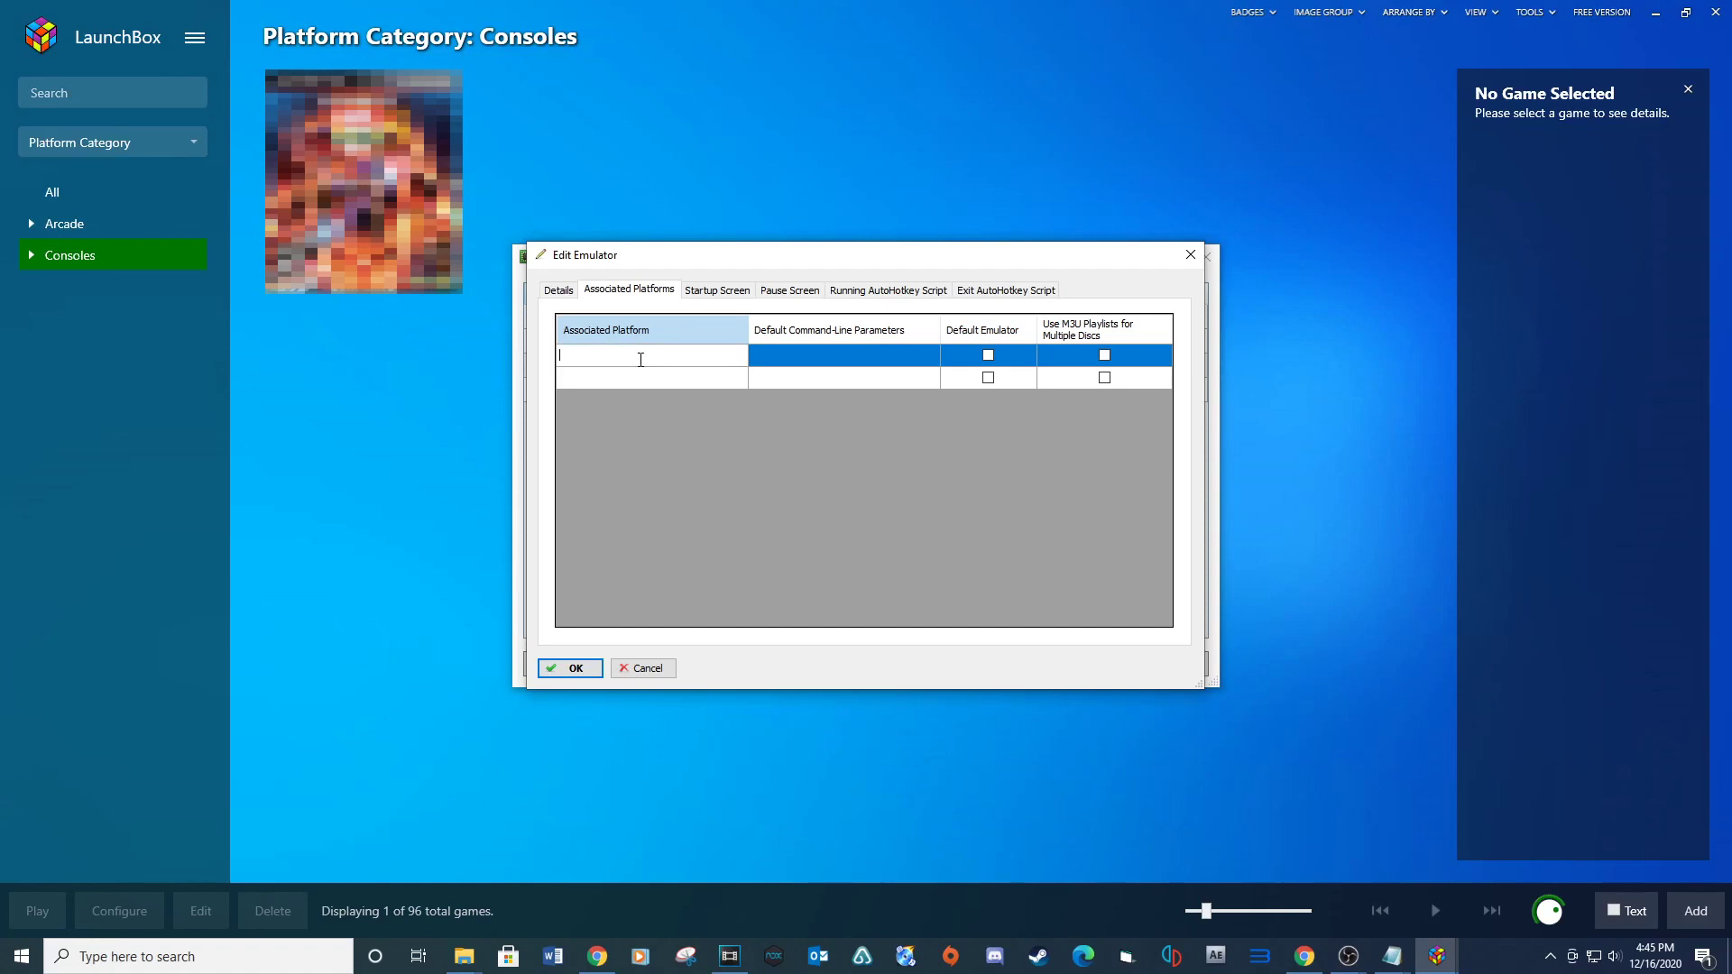
pyautogui.write('Sony Playstation 3')
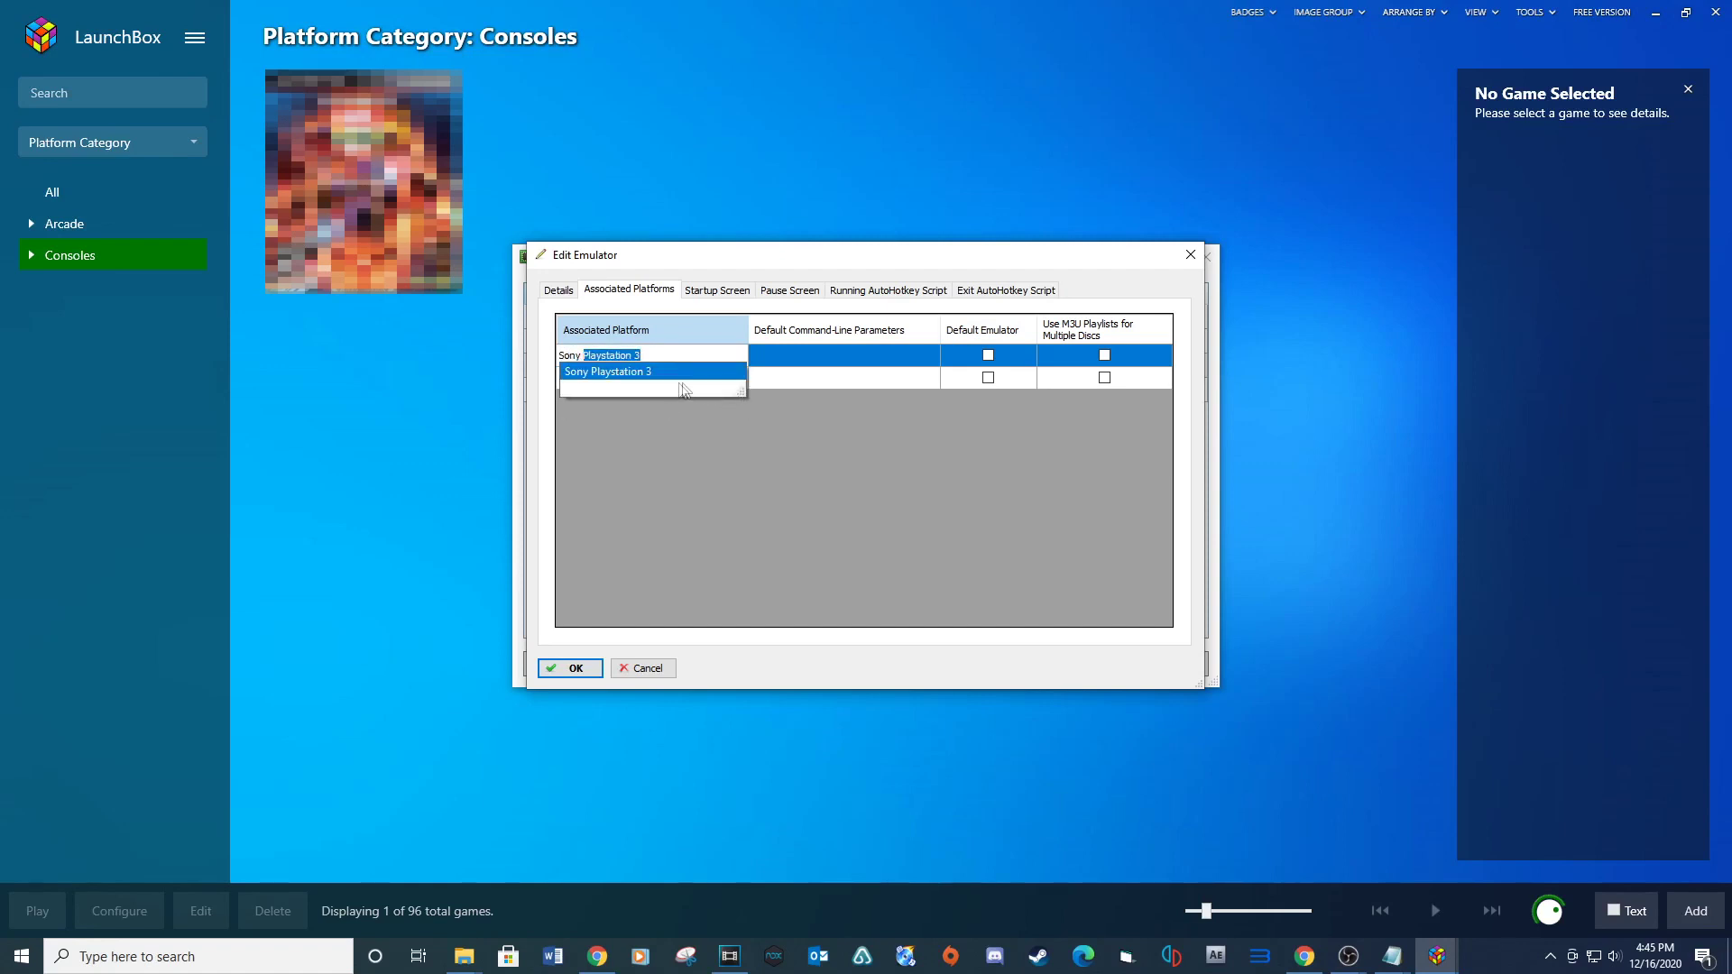
pyautogui.click(644, 372)
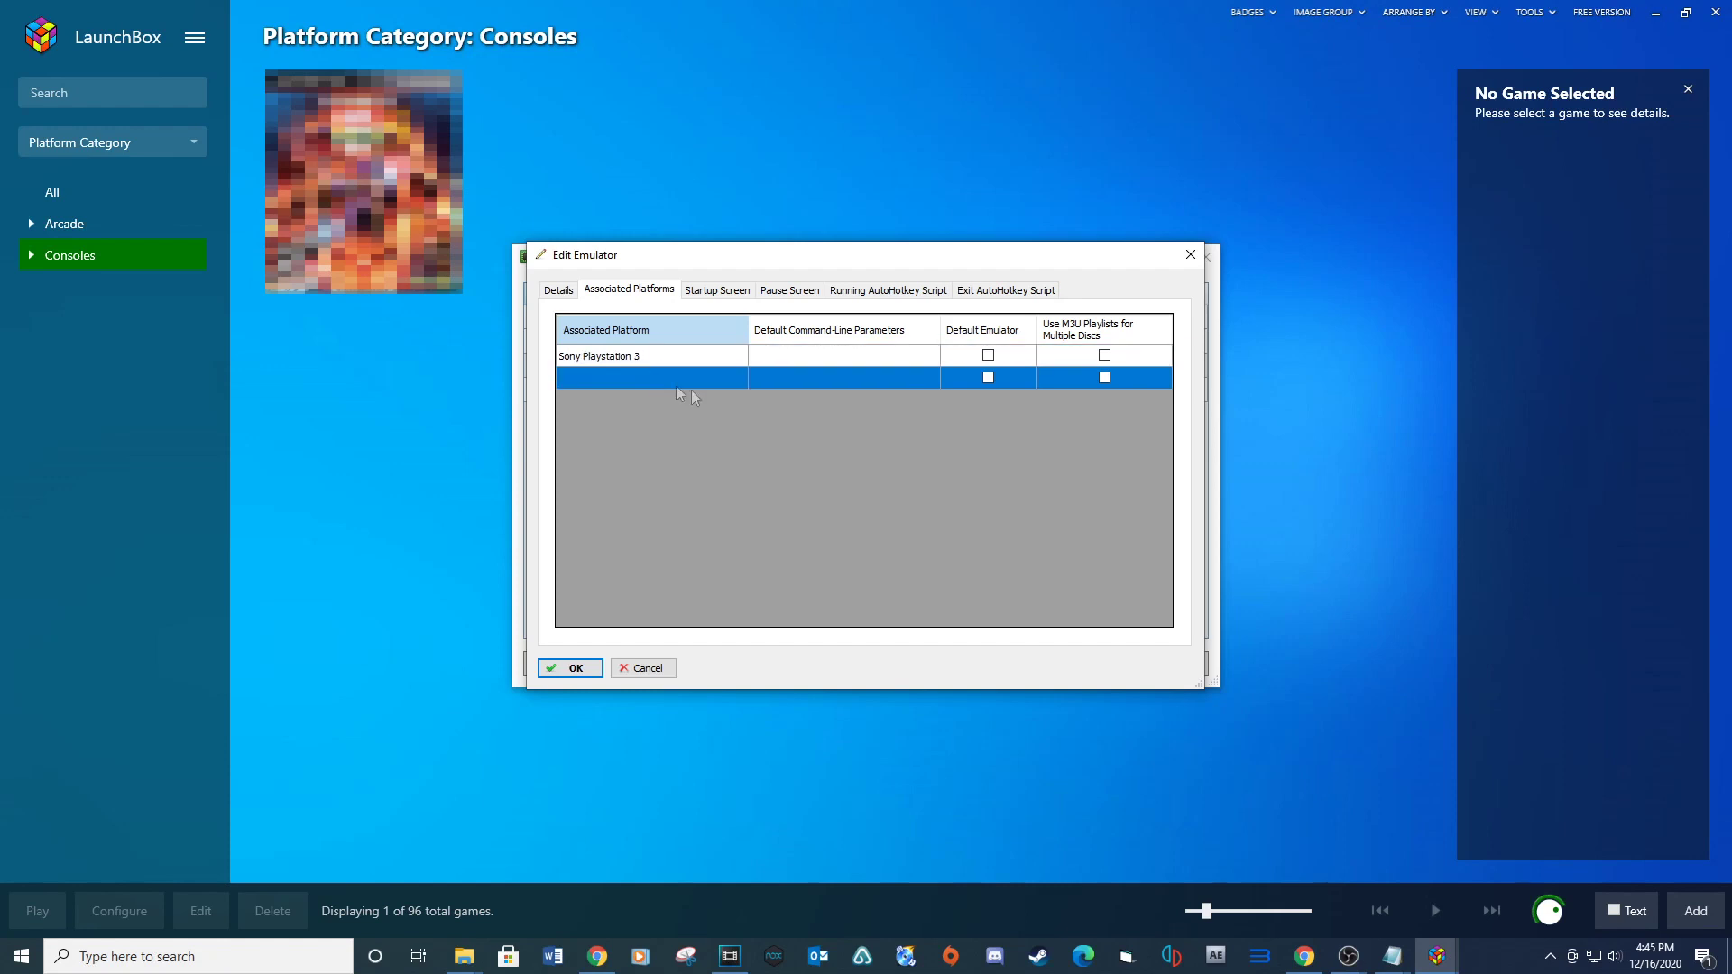
pyautogui.click(989, 358)
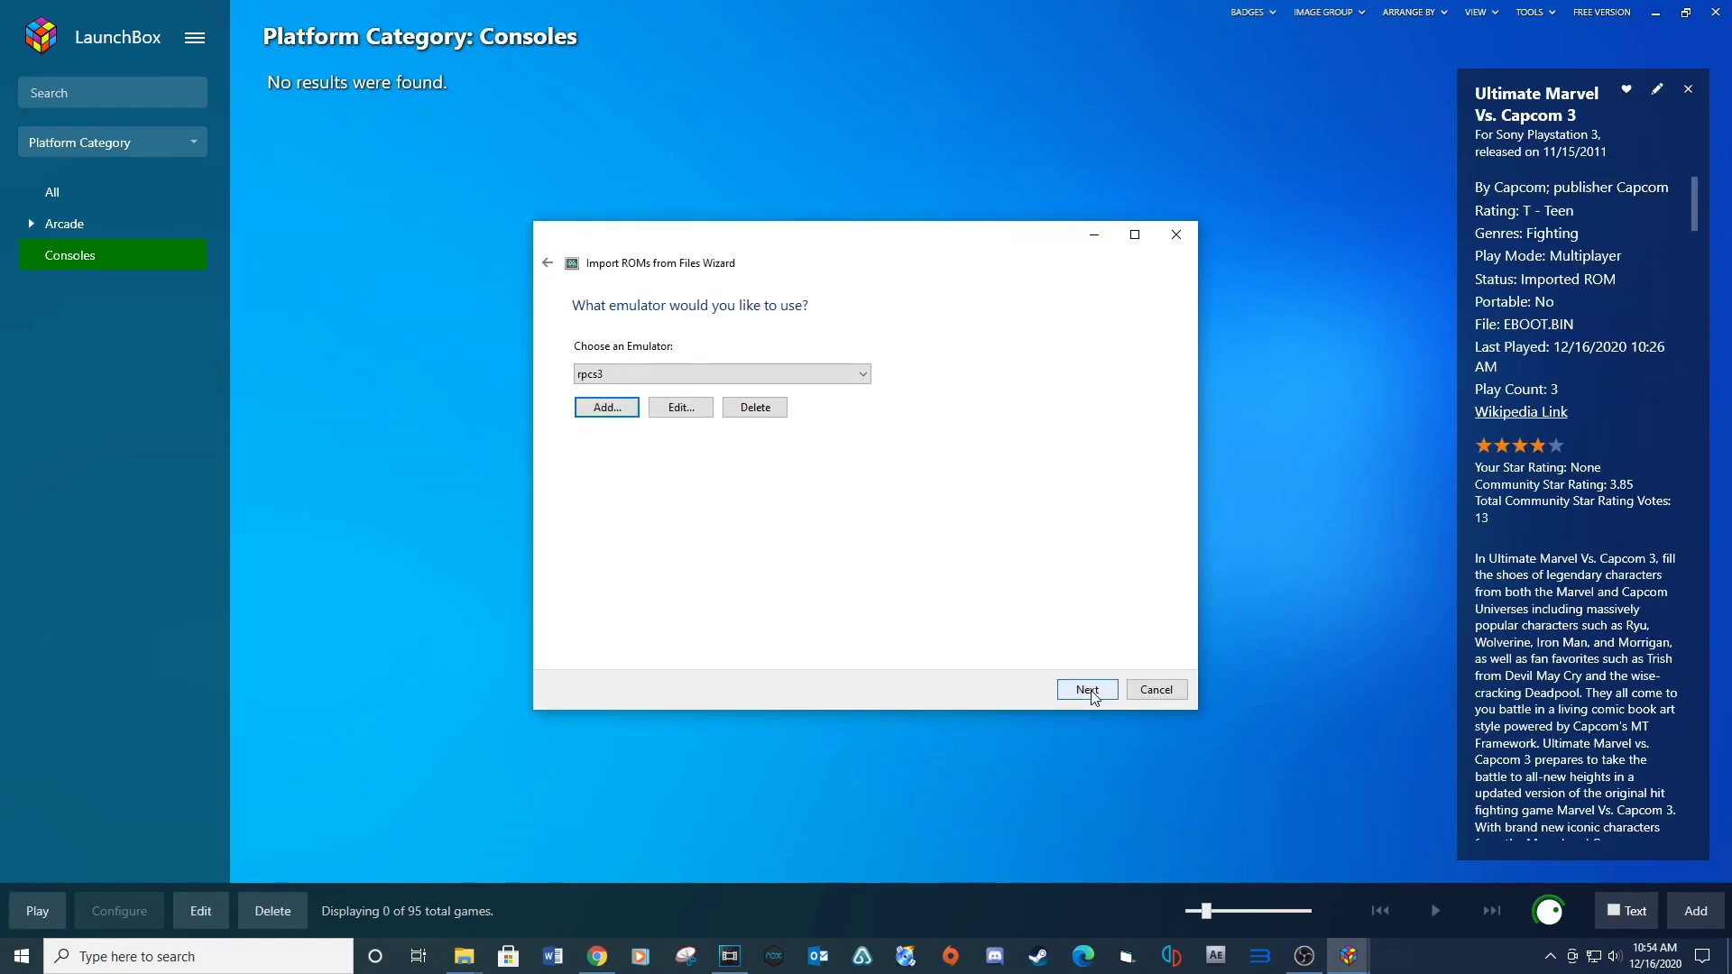
# Advance the import wizard to its final review, keeping the LaunchBox Games Database search enabled and leaving EmuMovies unconfigured
pyautogui.click(1089, 691)
pyautogui.click(767, 552)
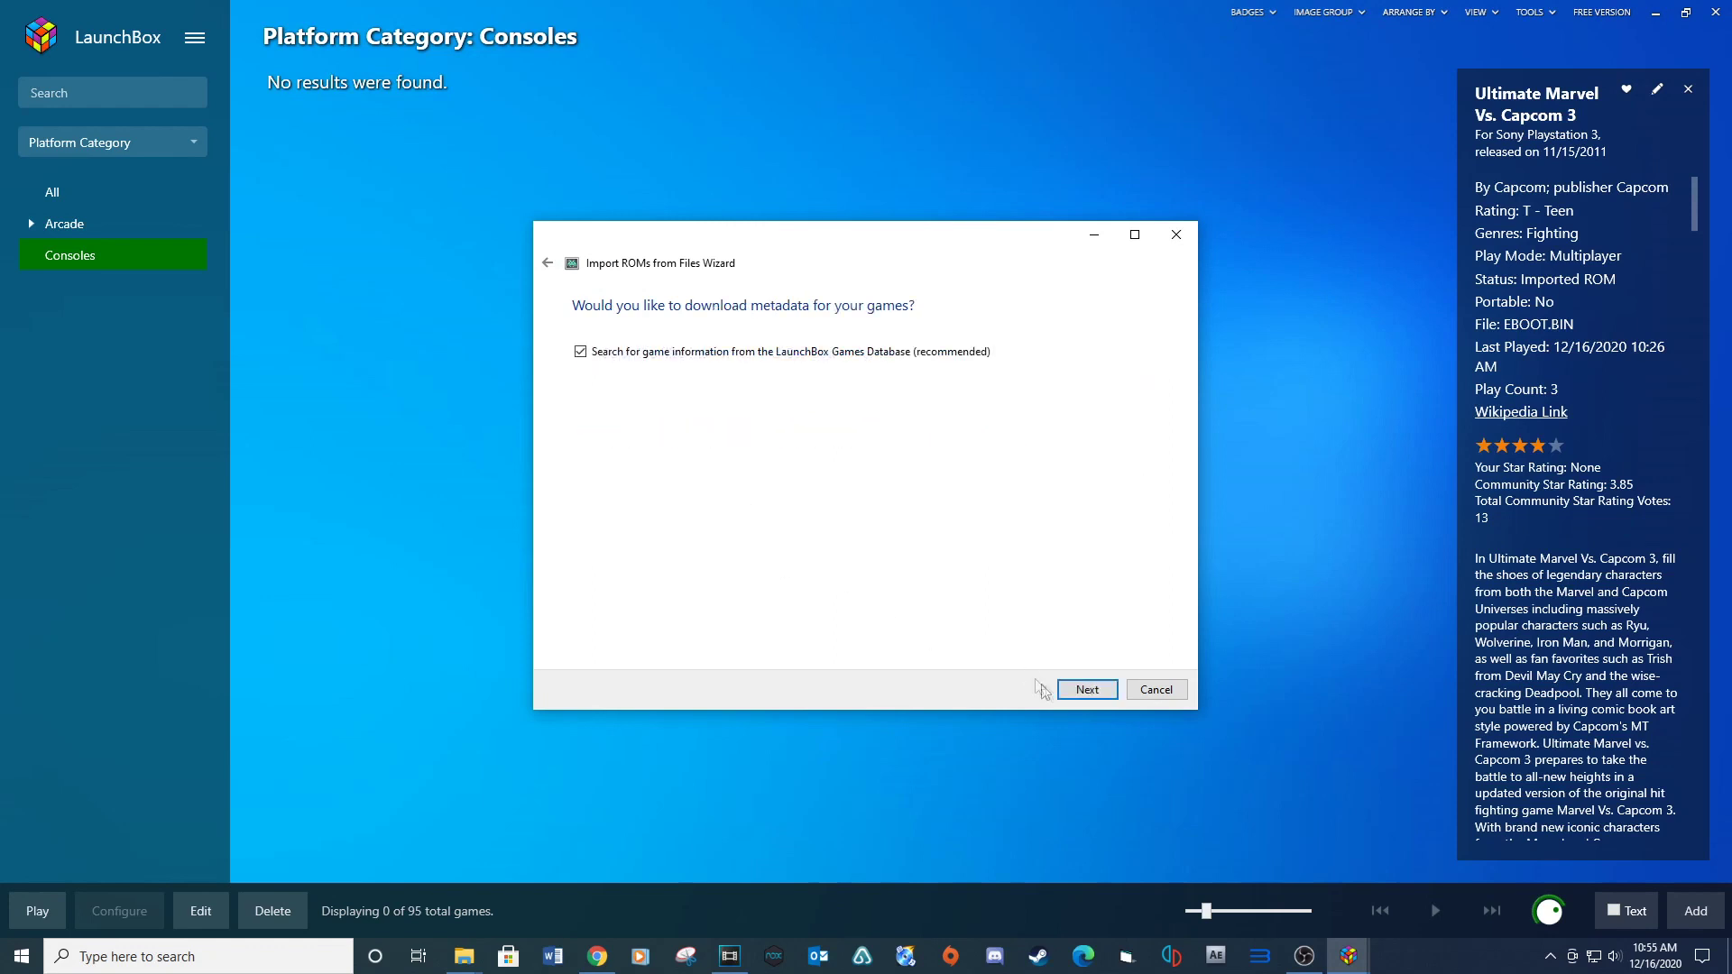
pyautogui.click(1083, 690)
pyautogui.click(1085, 691)
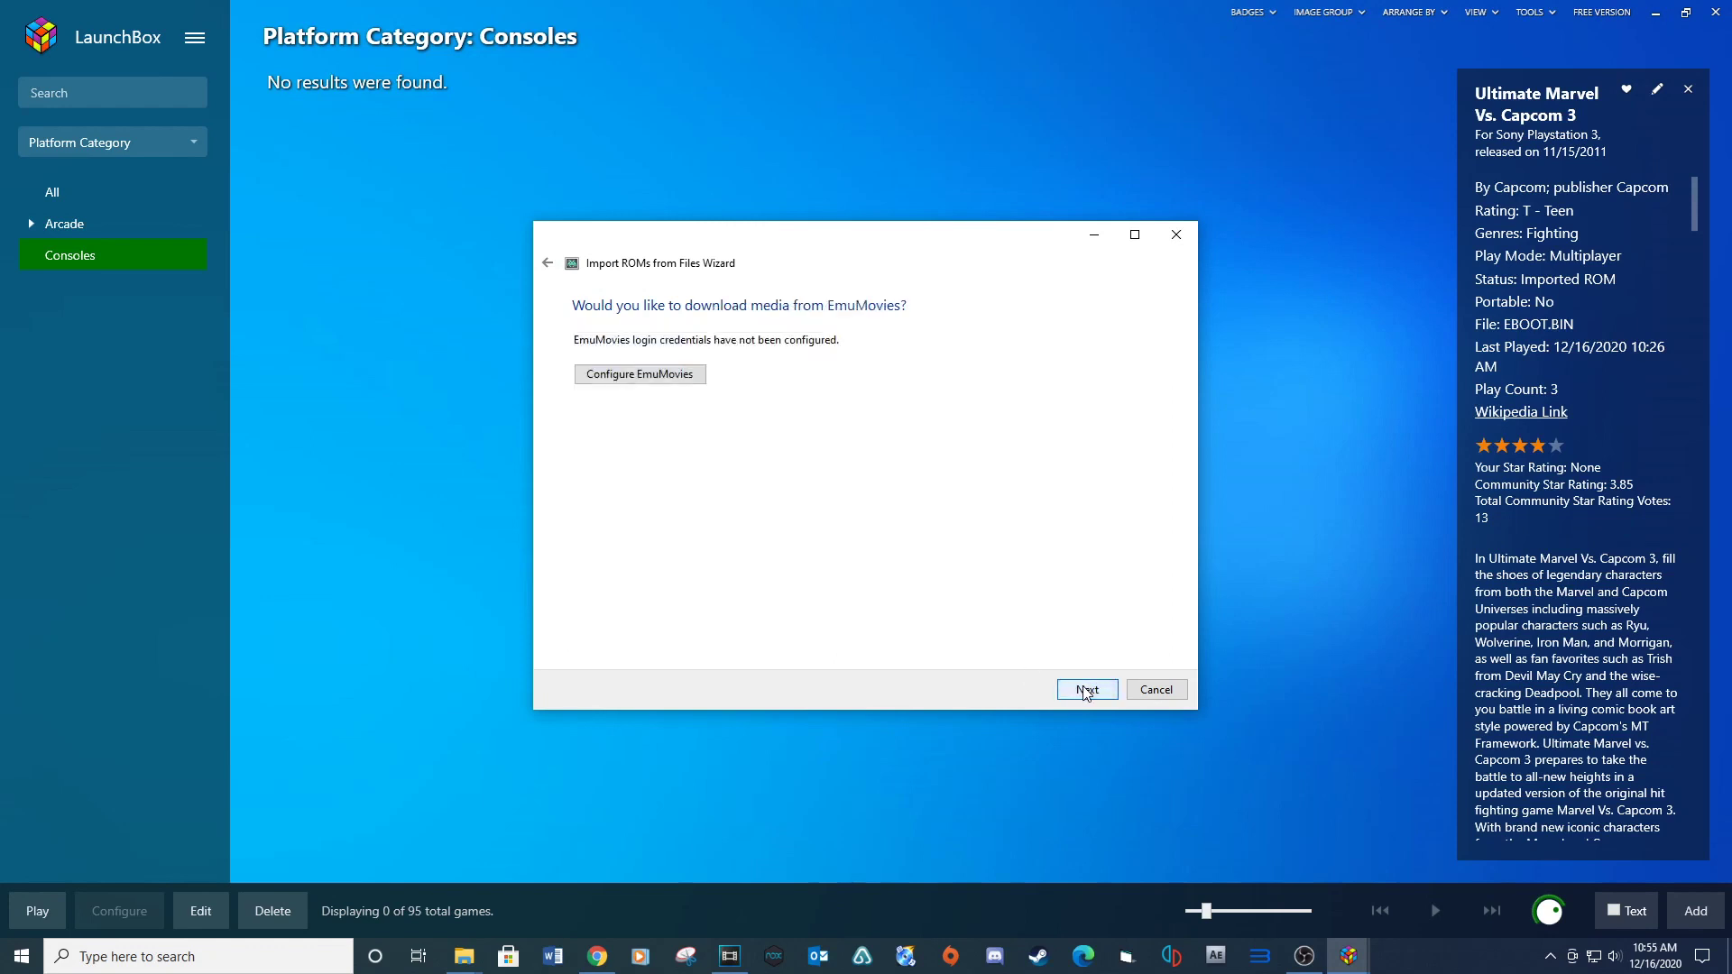
pyautogui.click(1086, 692)
pyautogui.click(1087, 691)
# Rename the EBOOT entry as Ultimate Marvel vs Capcom 3 and finish the import
pyautogui.click(618, 434)
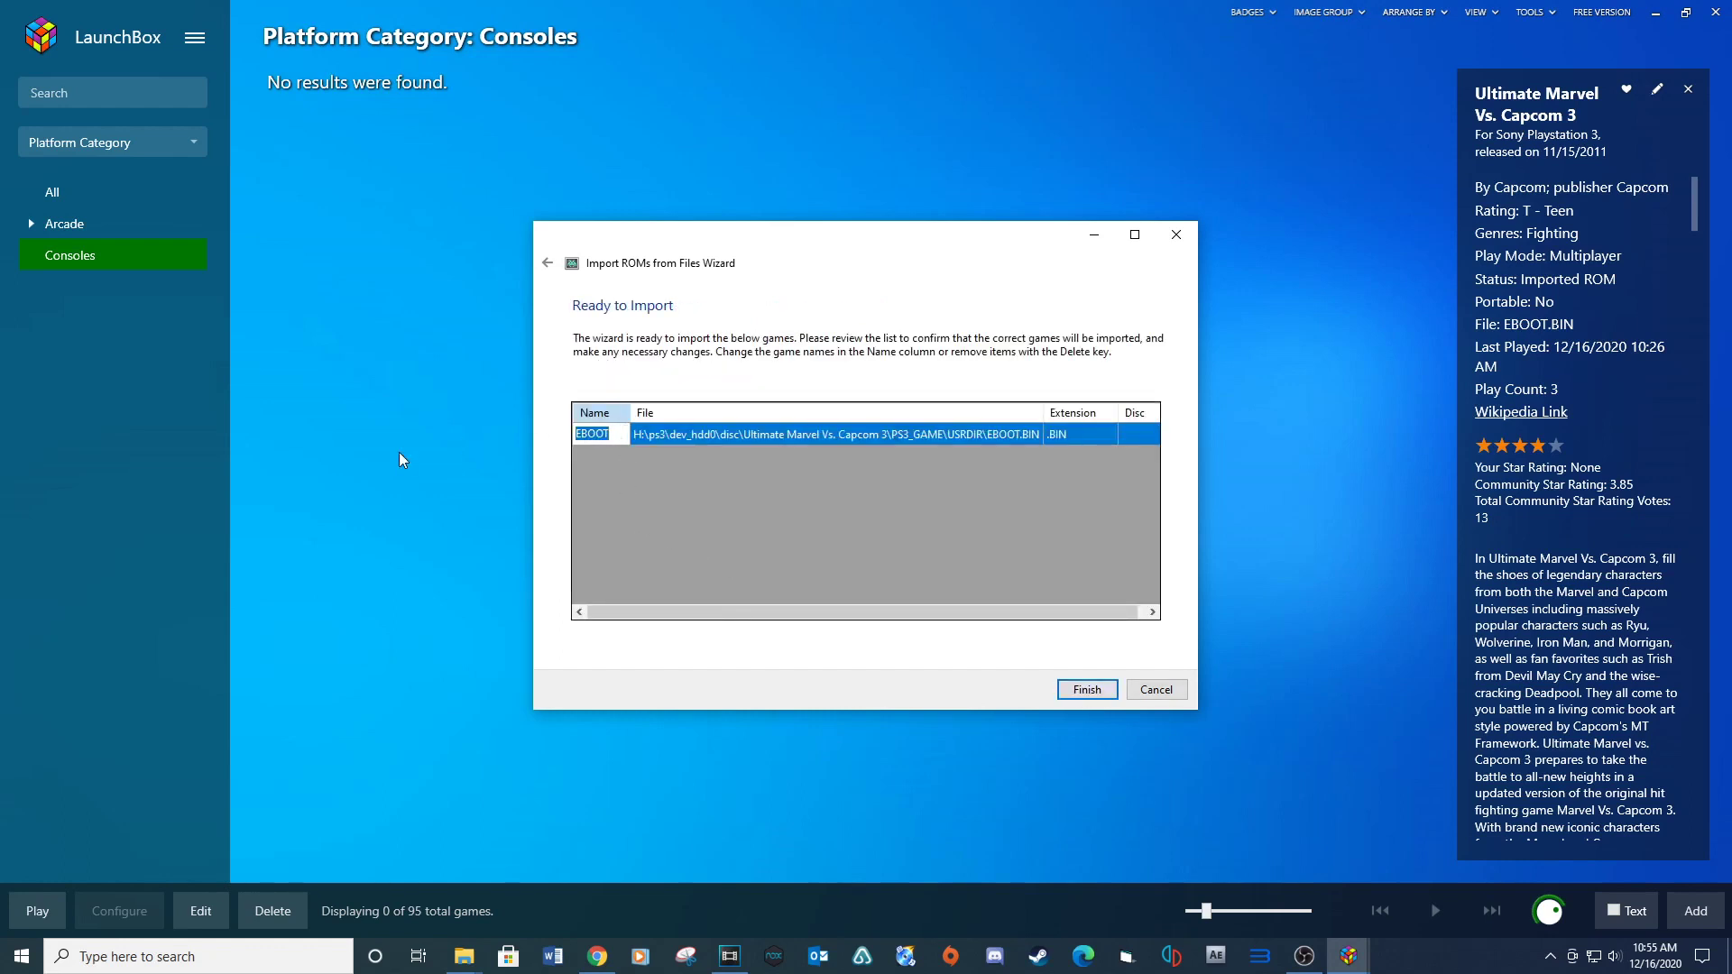
pyautogui.write('Ultimate Marvel vs Cap')
pyautogui.press('Return')
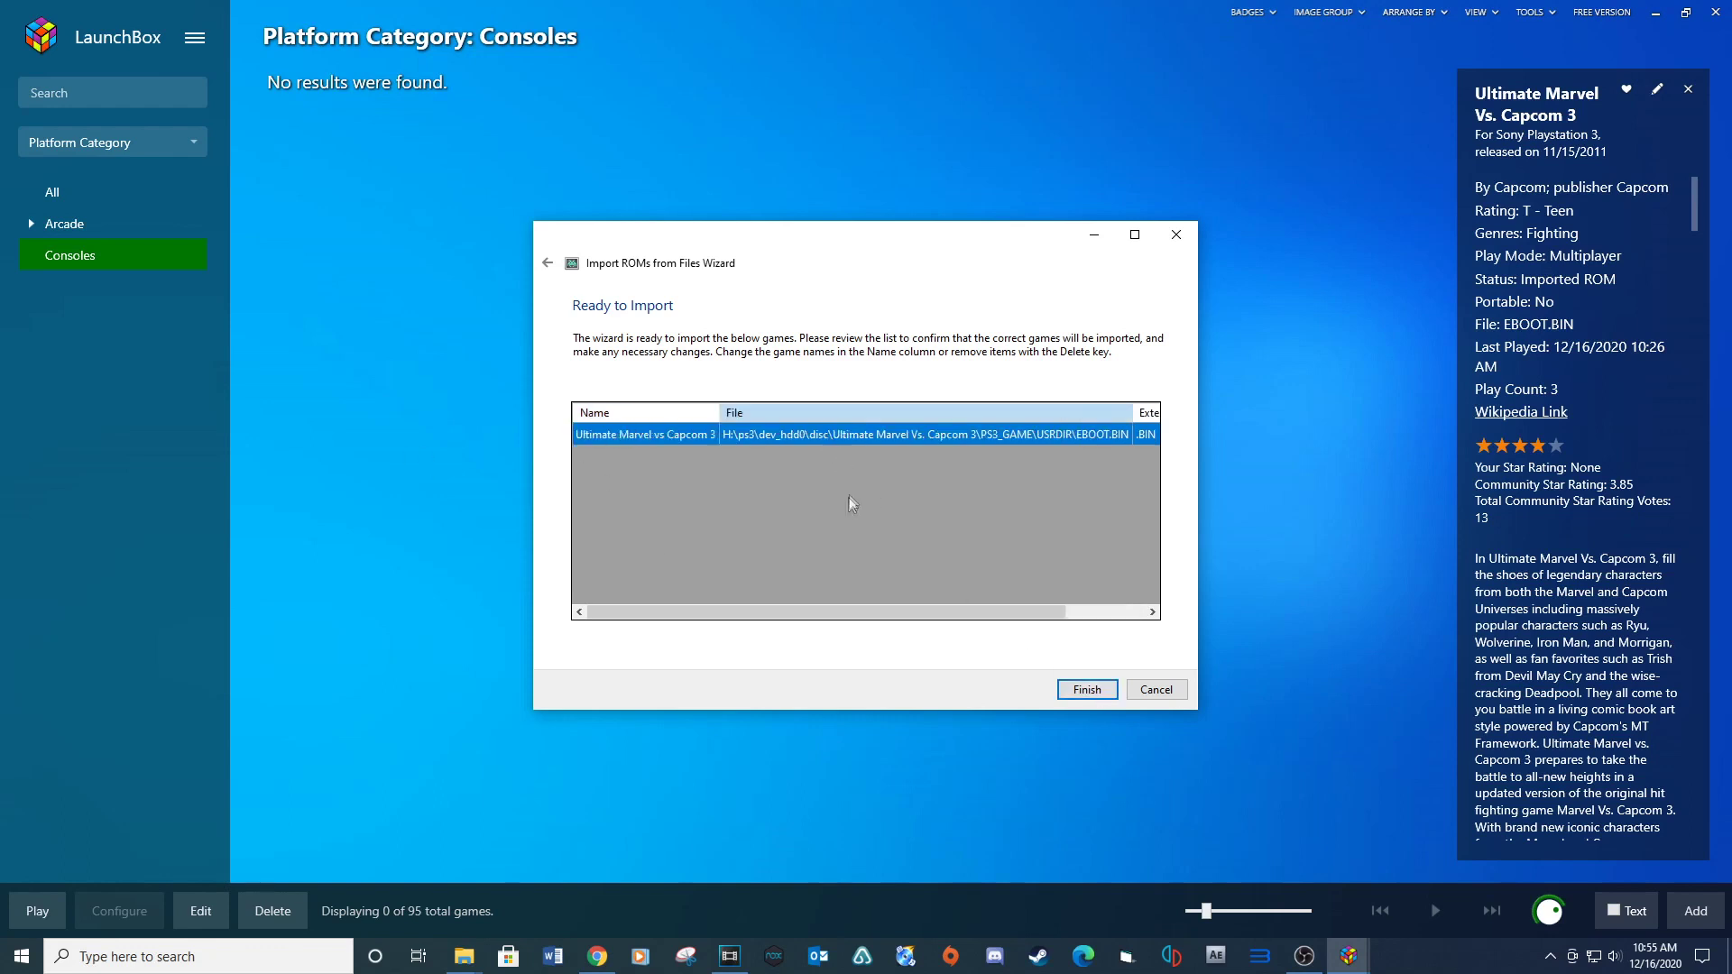
pyautogui.click(1085, 690)
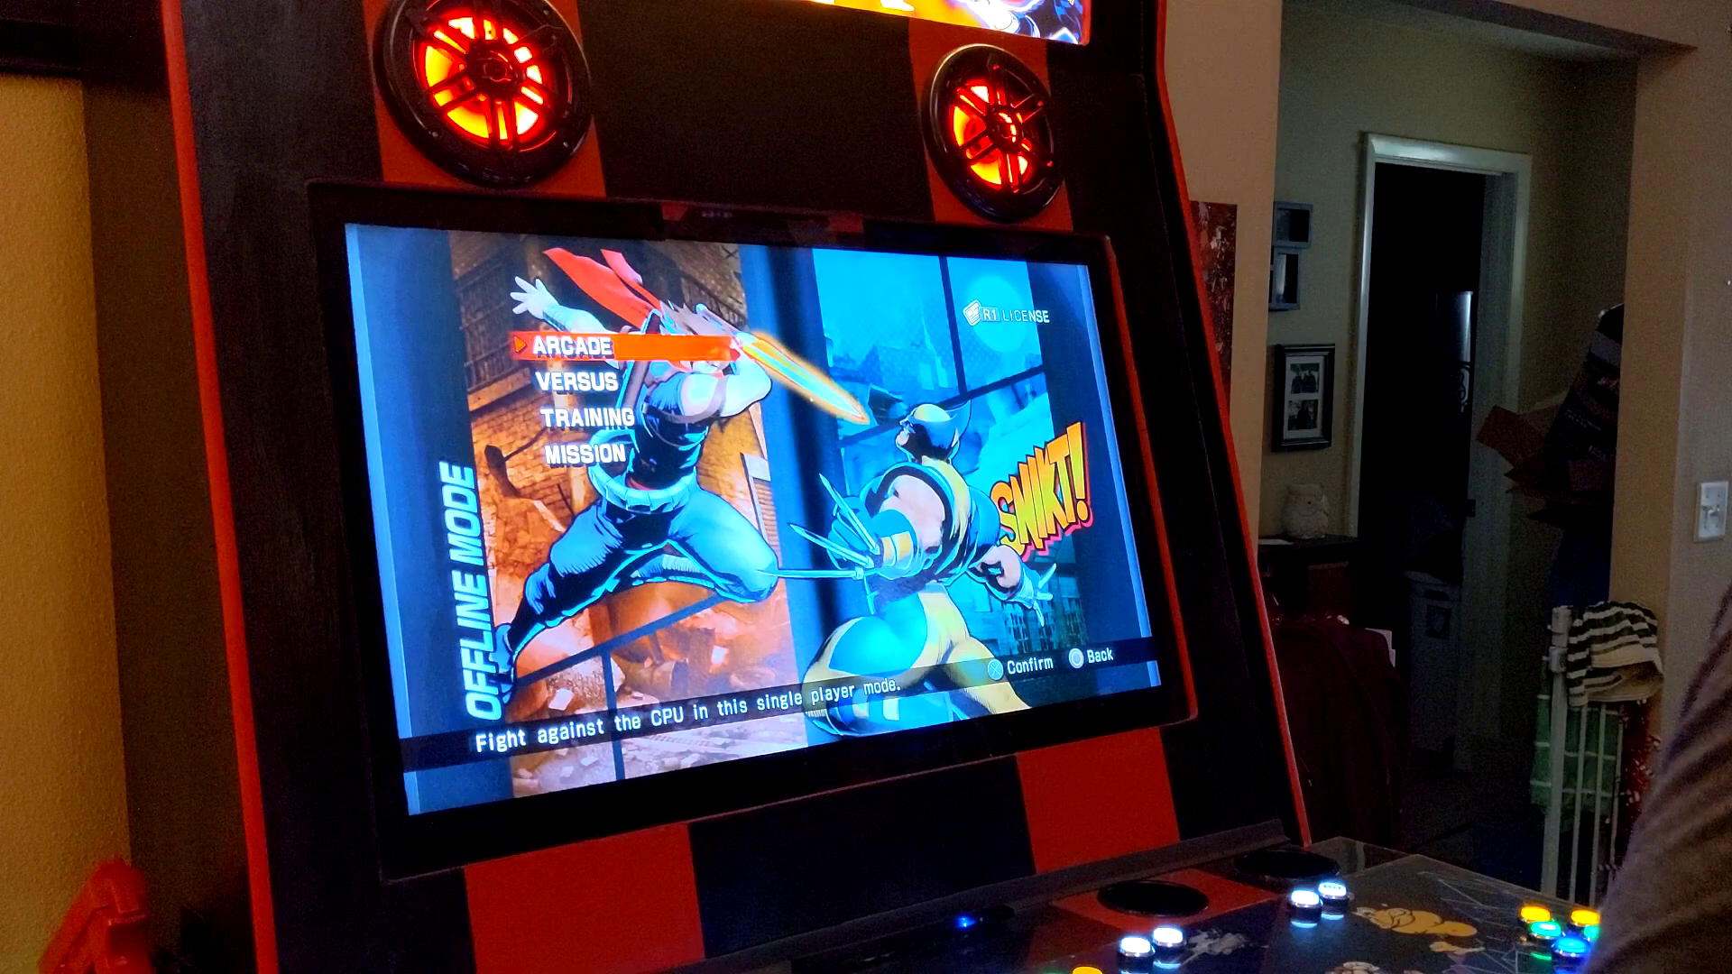
pyautogui.press('Return')
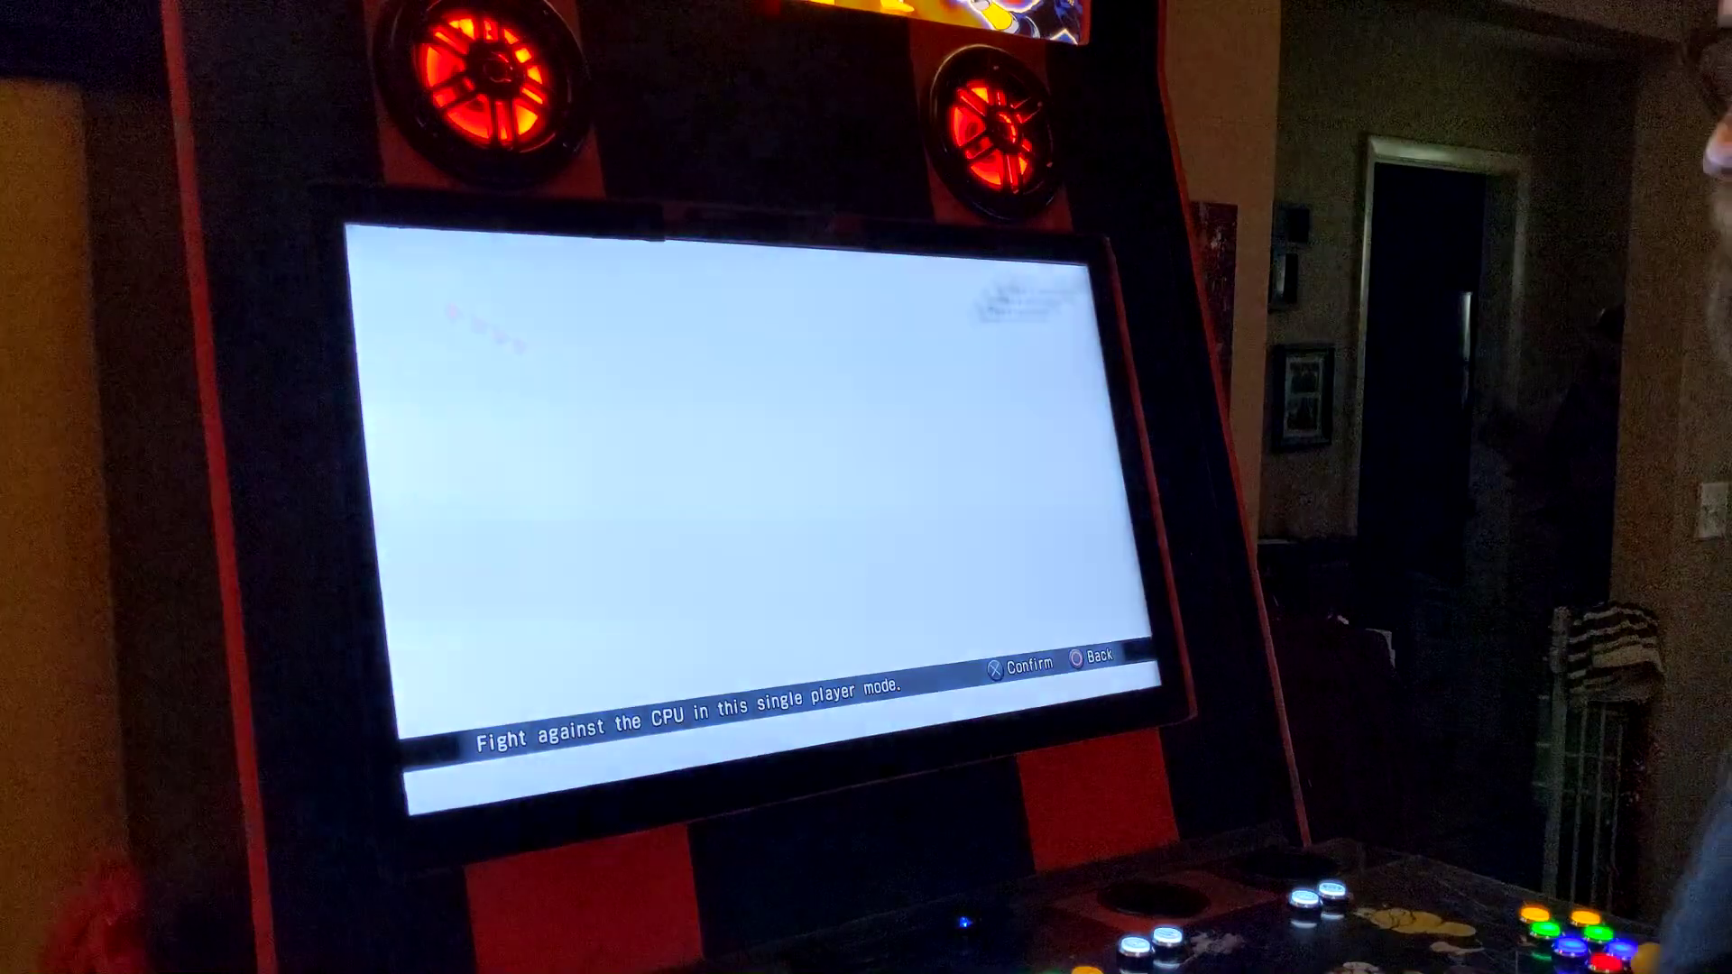